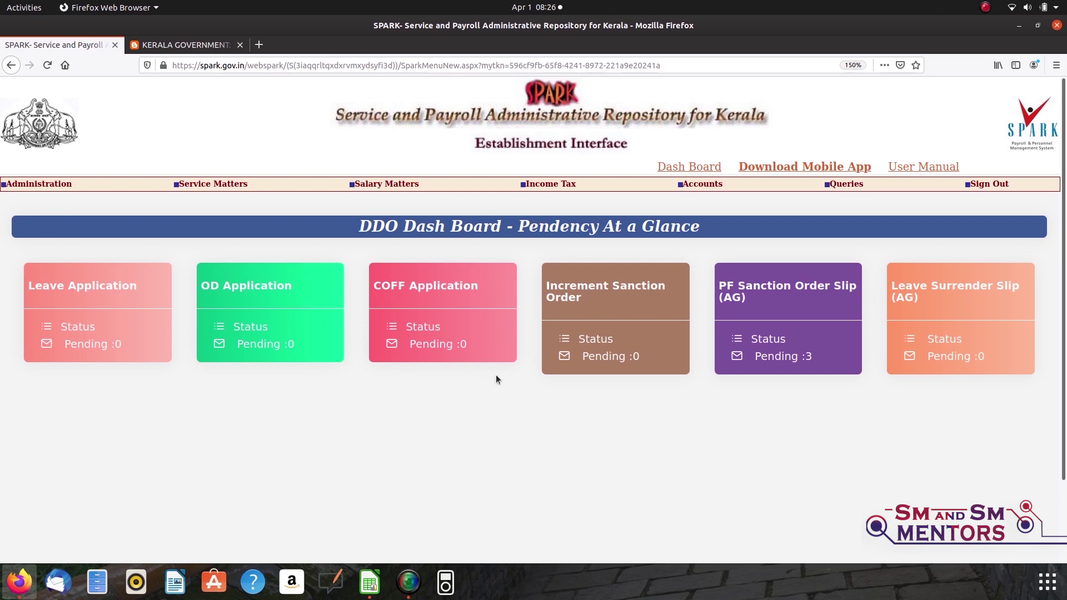
Step: Prepare Form 24Q TDS data for financial year 2019, Third Quarter
mouse_move(557, 188)
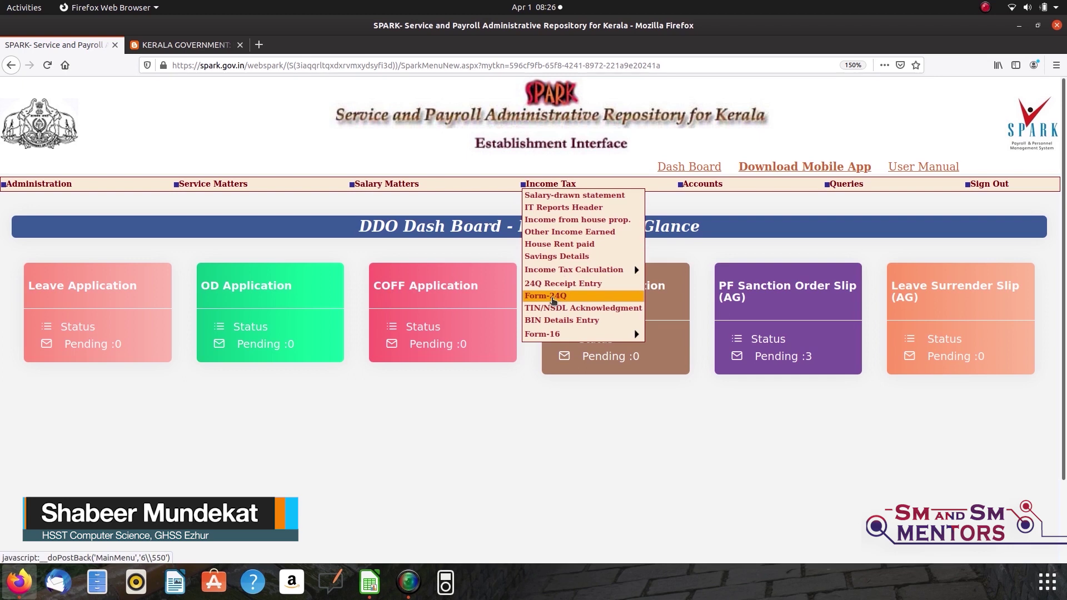
click(552, 300)
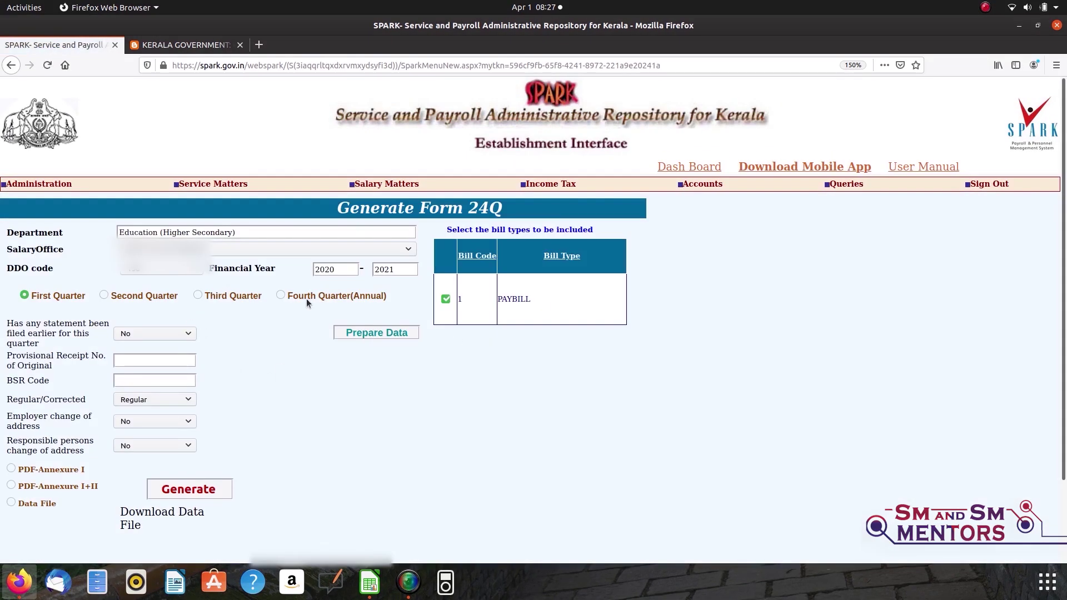
drag(334, 270, 312, 271)
text(2019)
click(199, 295)
click(371, 333)
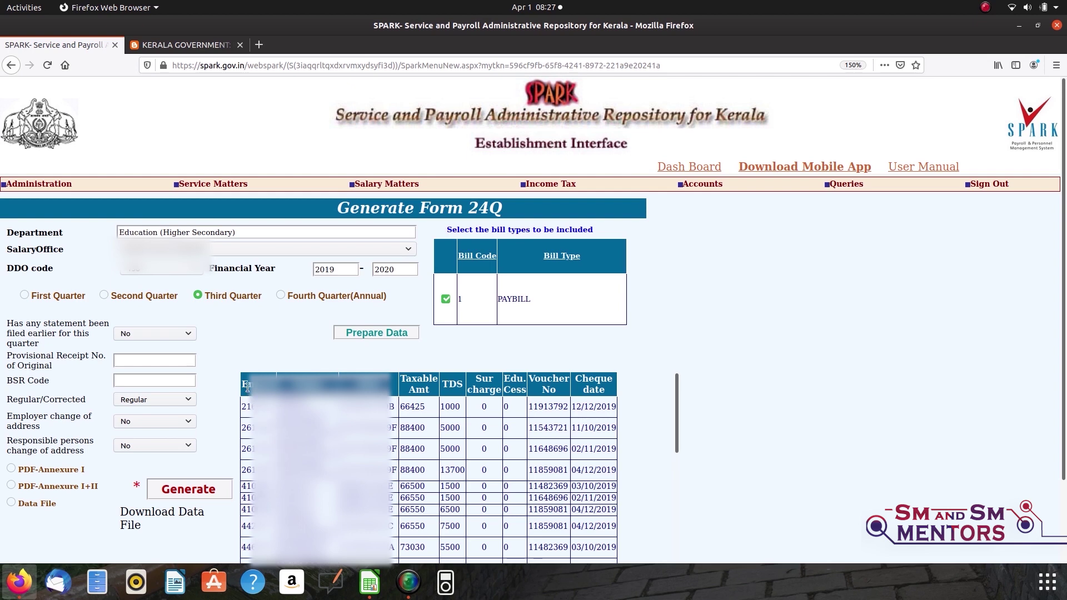
Step: Copy the prepared TDS table from header to last row and launch LibreOffice Calc
drag(244, 384, 619, 556)
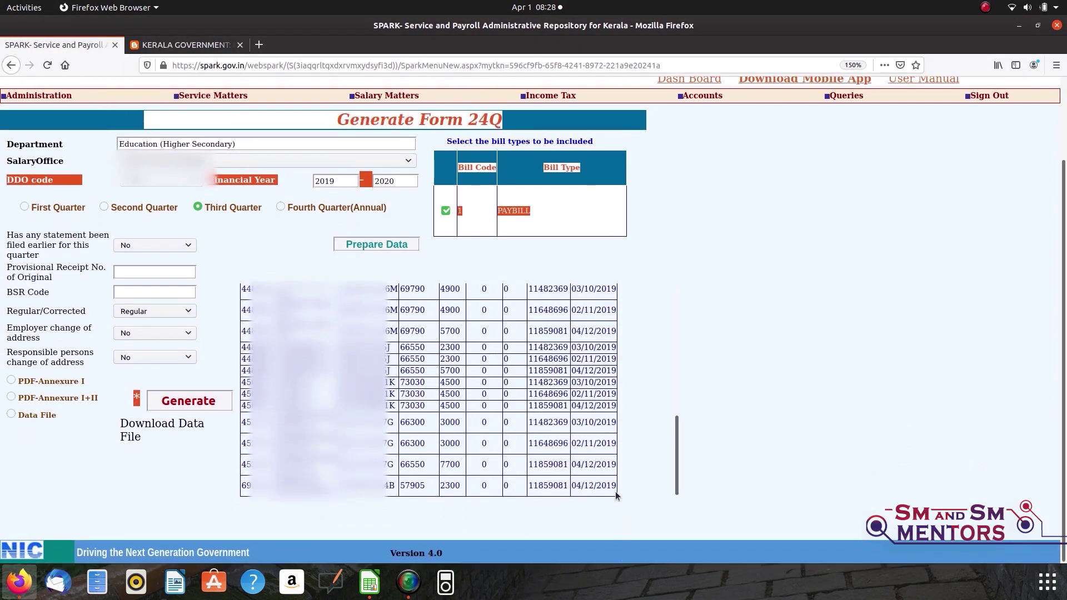
drag(619, 495, 615, 489)
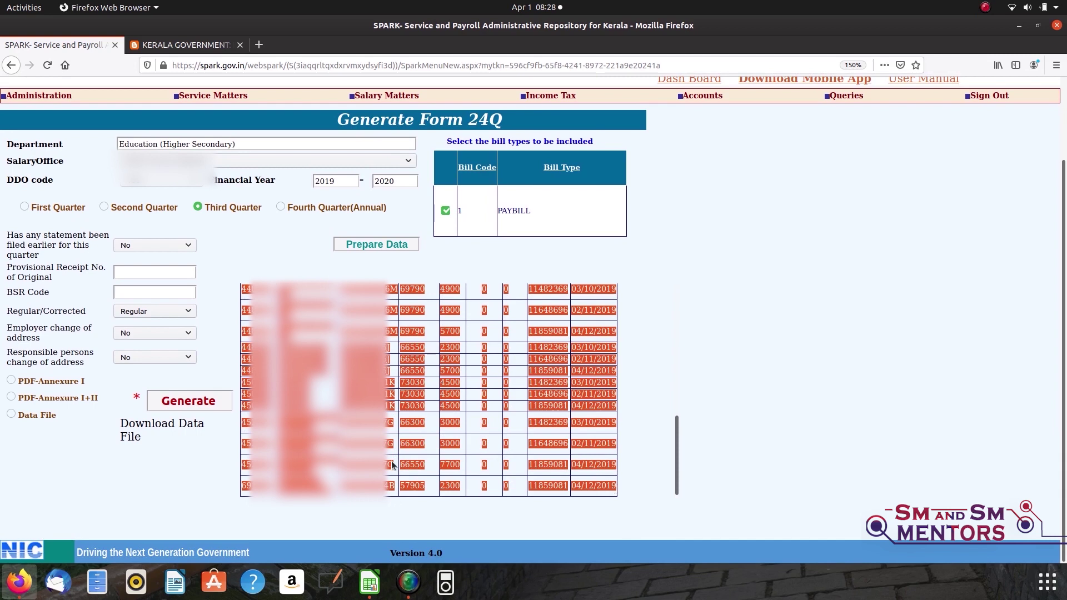
right_click(391, 344)
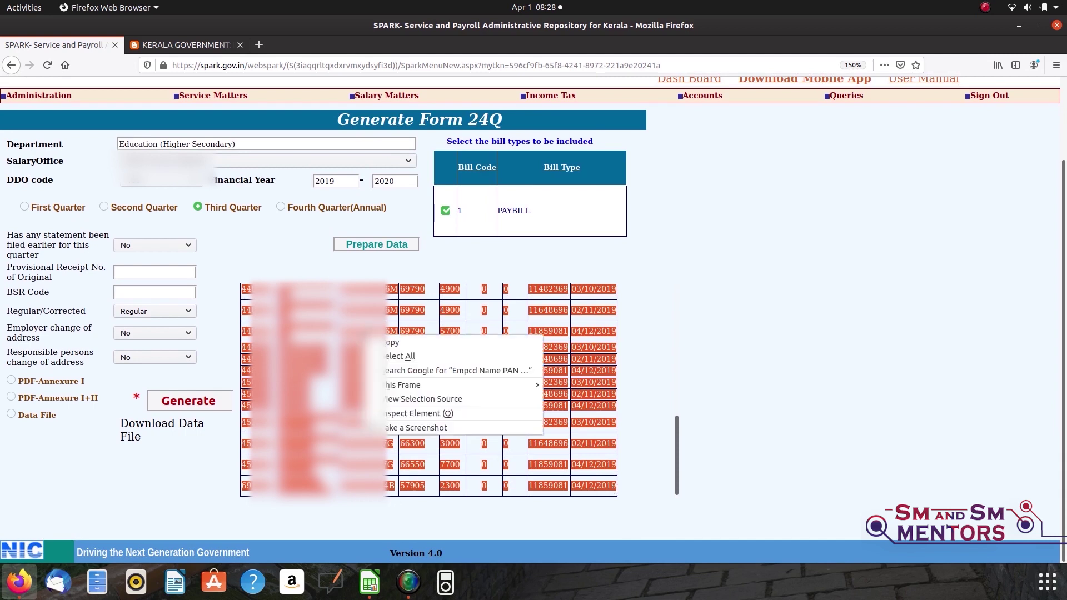
click(394, 347)
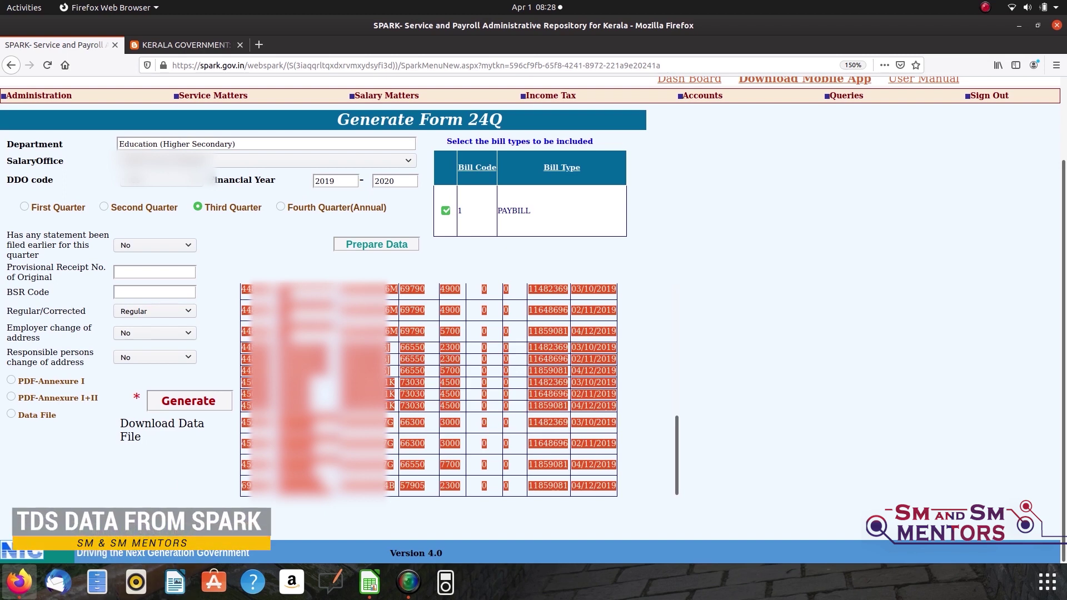
click(373, 584)
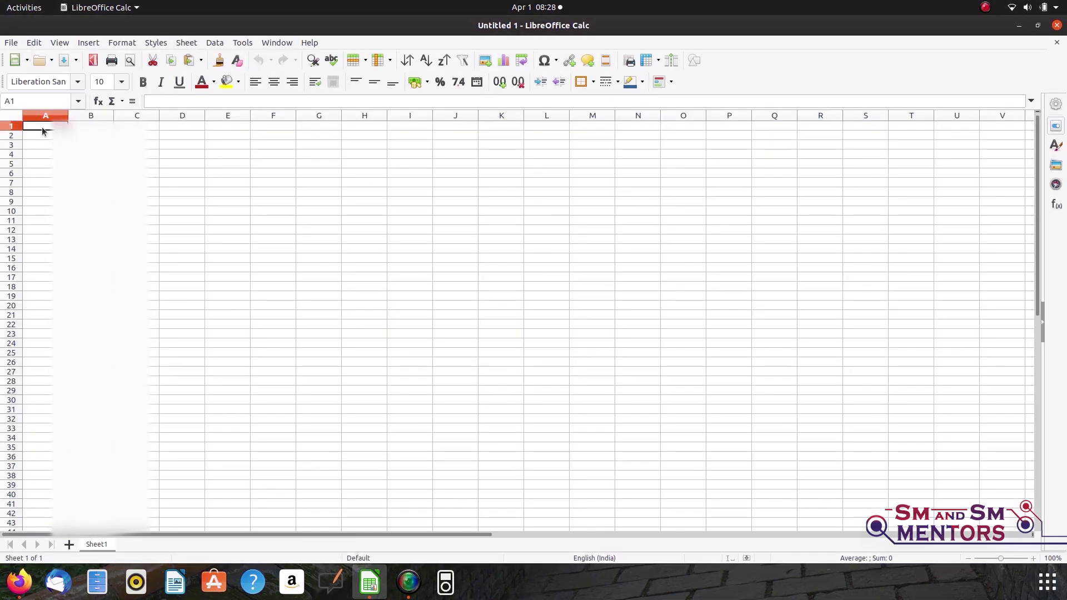
Step: Paste the copied TDS table at cell A1 with the default import options
right_click(43, 128)
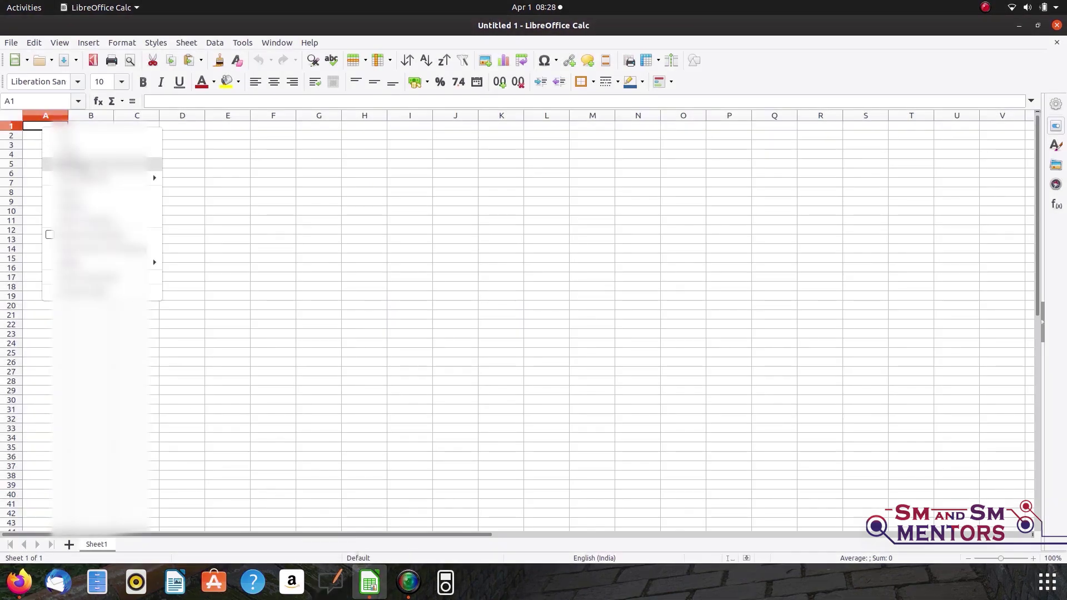
click(83, 165)
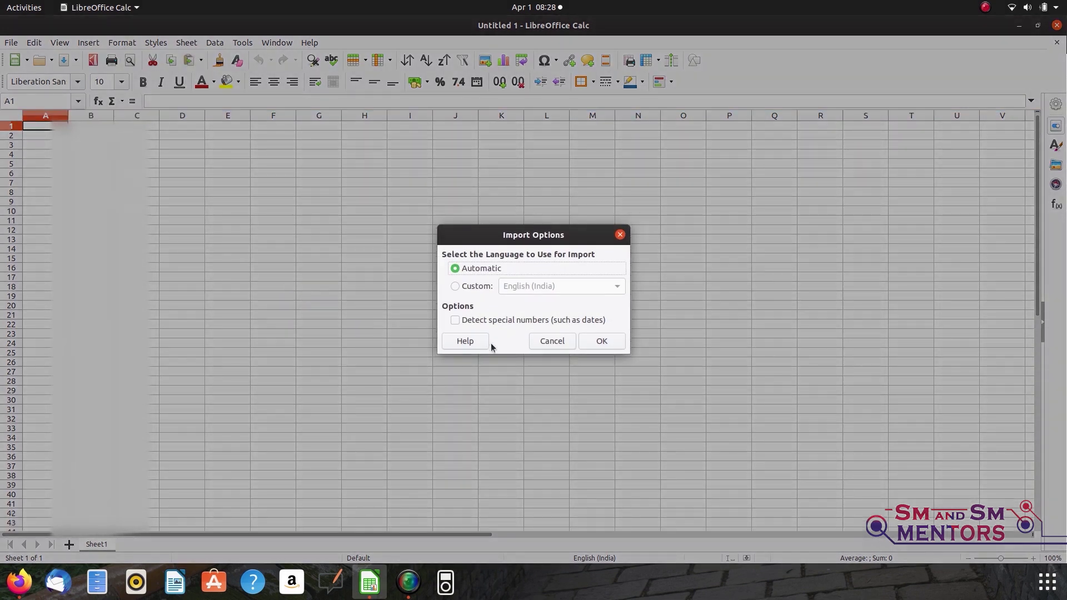
click(603, 340)
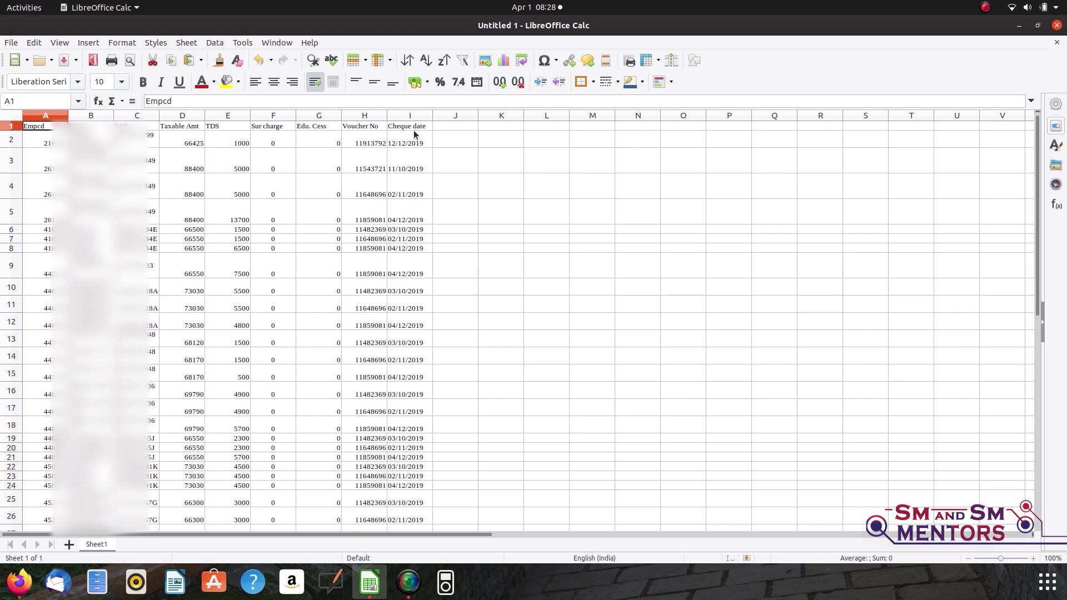
click(454, 128)
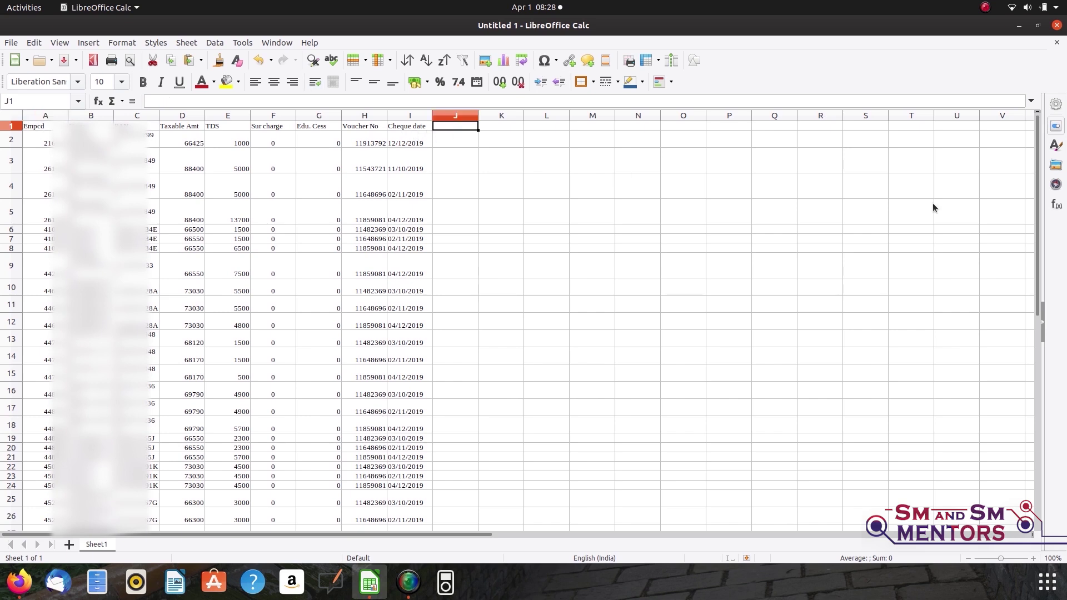
Step: Enter the header 'month' in J1 and choose the MONTH function for J2
text(month)
key(Return)
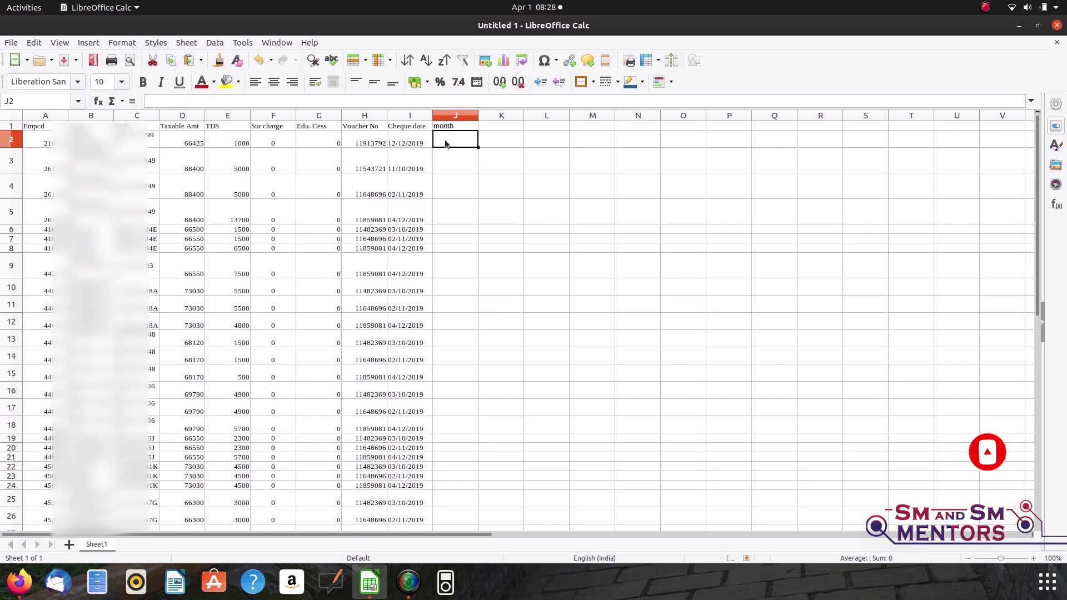
click(89, 44)
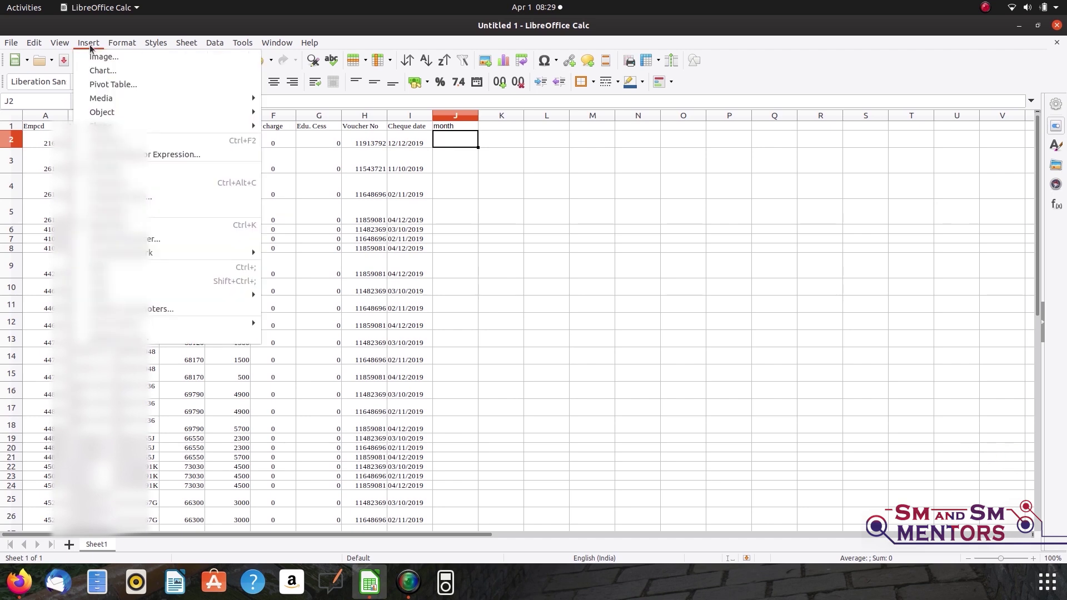
click(112, 140)
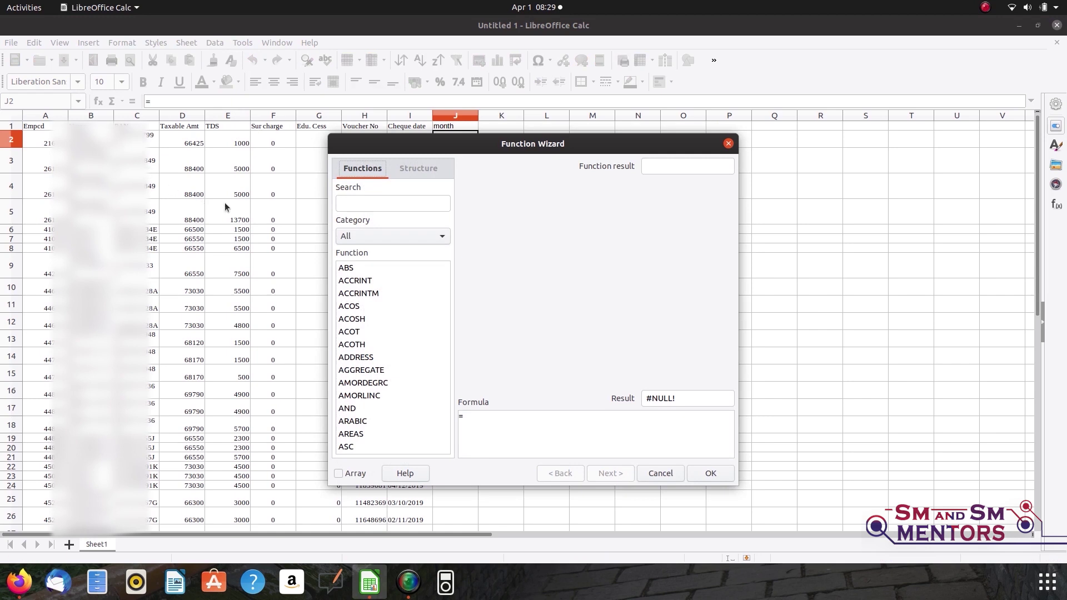
click(368, 201)
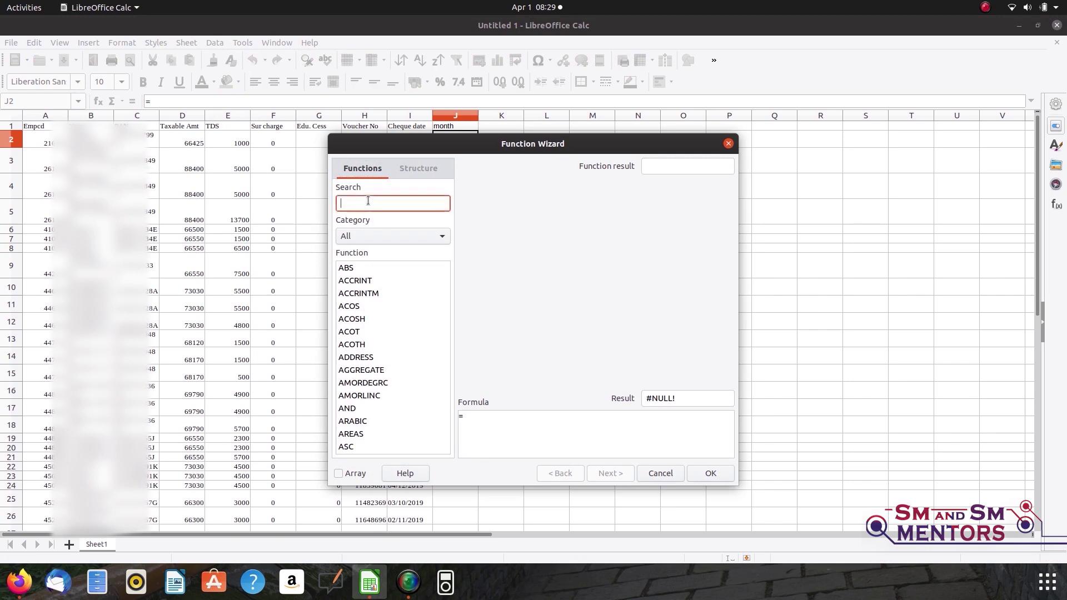
text(mon)
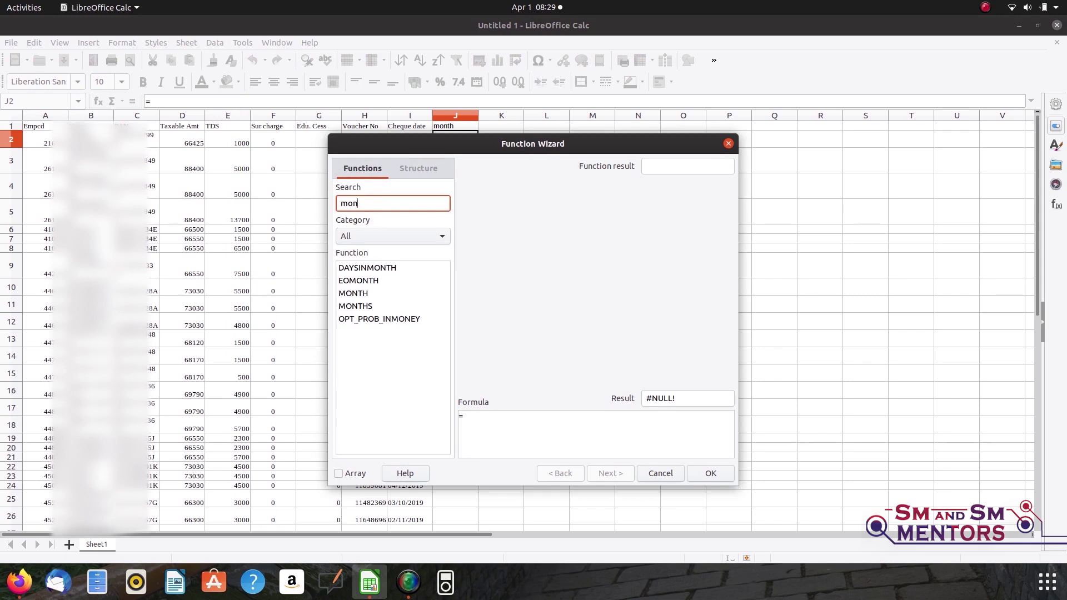
click(361, 293)
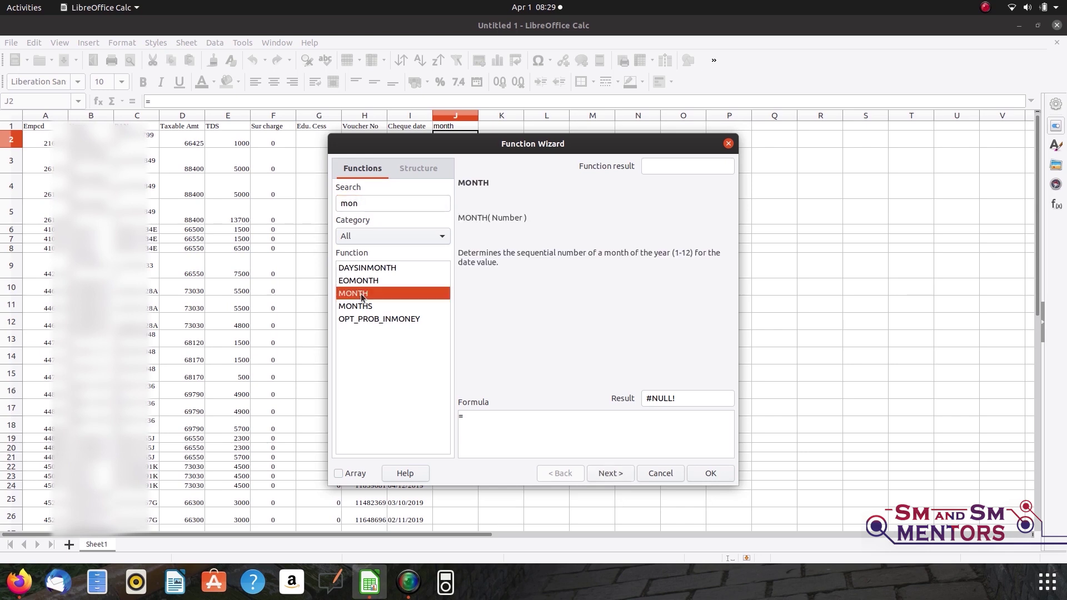
double_click(361, 293)
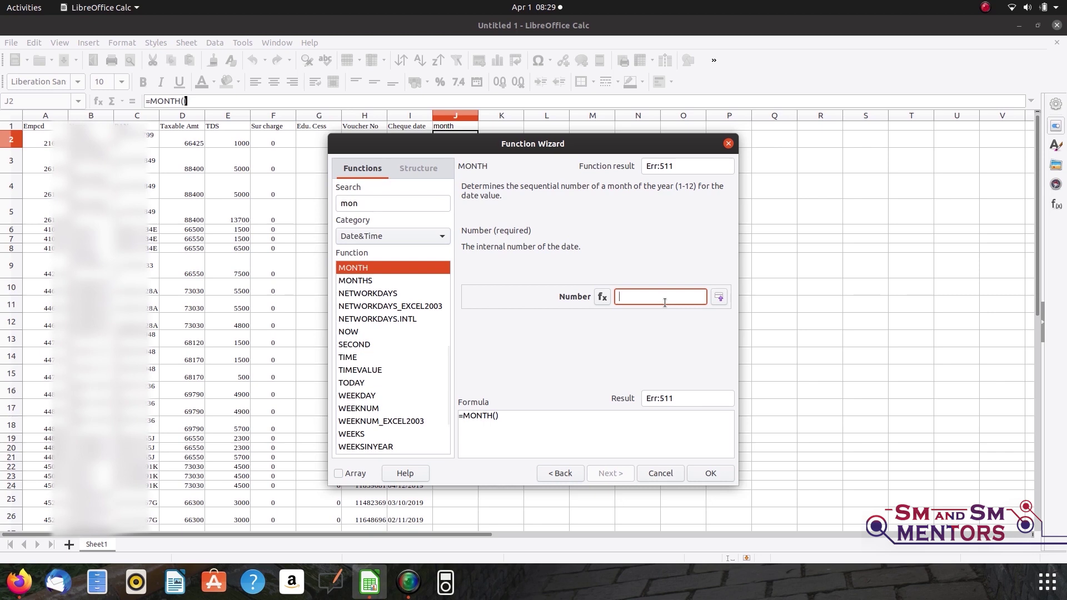
Step: Set cell I2 as the MONTH argument, giving =MONTH(I2) showing 12 in J2
click(719, 299)
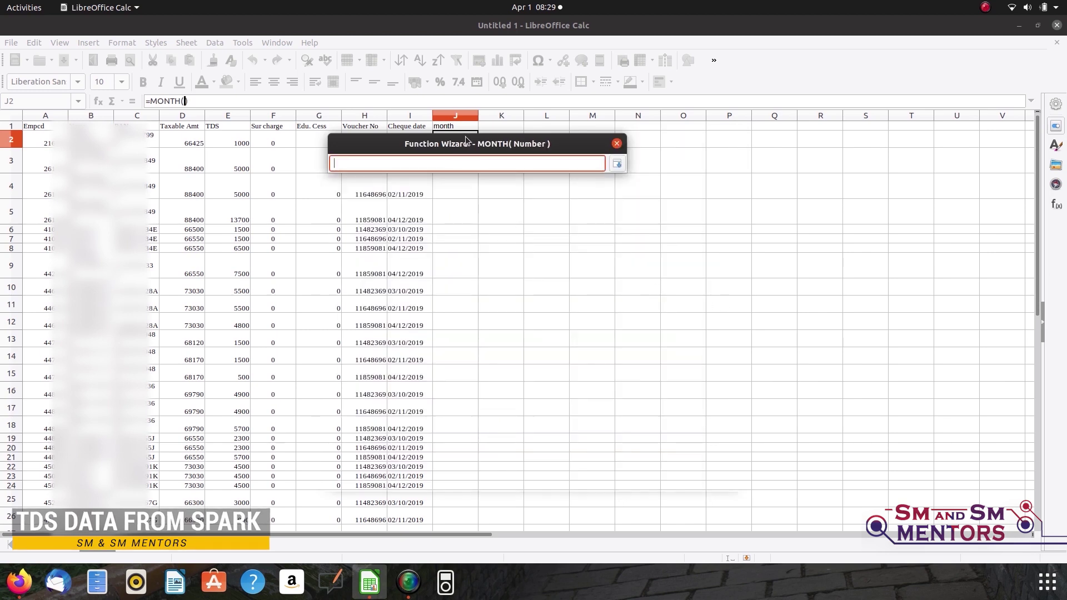
drag(470, 143, 692, 141)
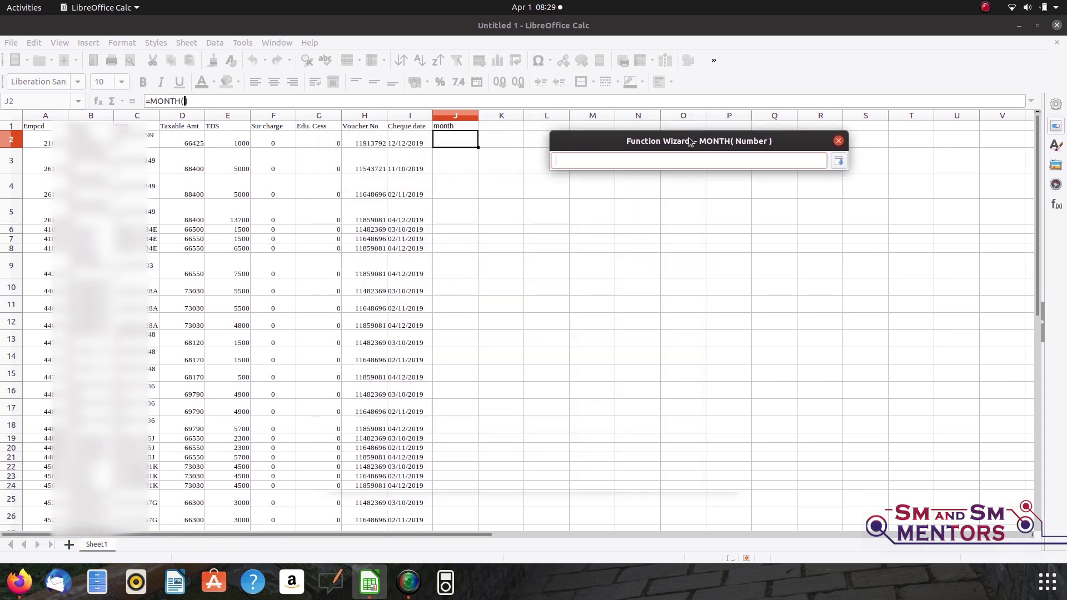
click(408, 143)
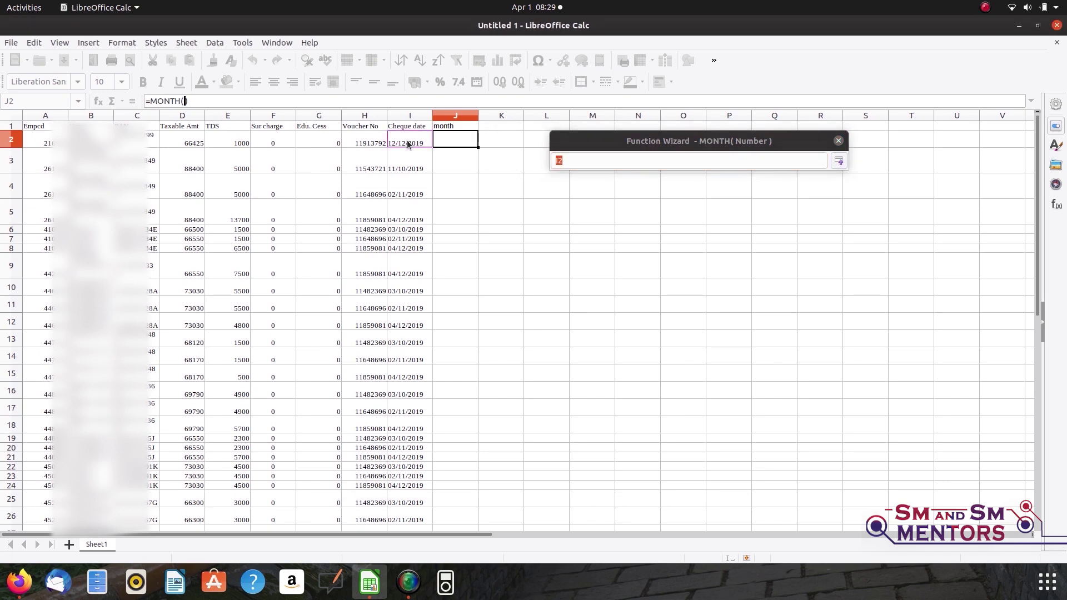
click(839, 162)
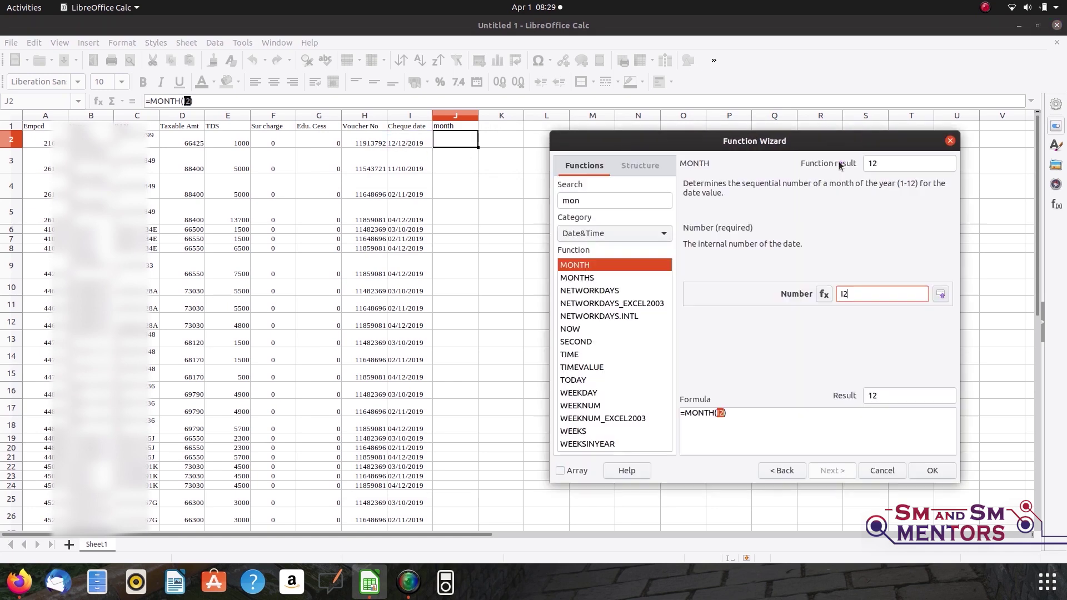
click(931, 471)
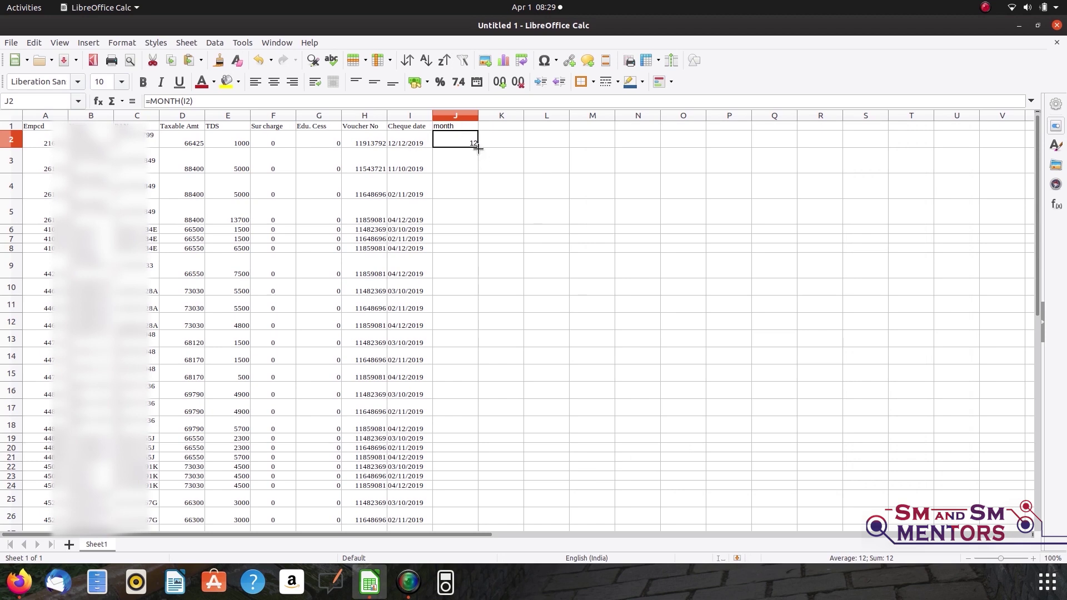
Step: Fill the MONTH formula down J2:J28 and select the data range A1:J28
drag(478, 147, 461, 442)
click(531, 432)
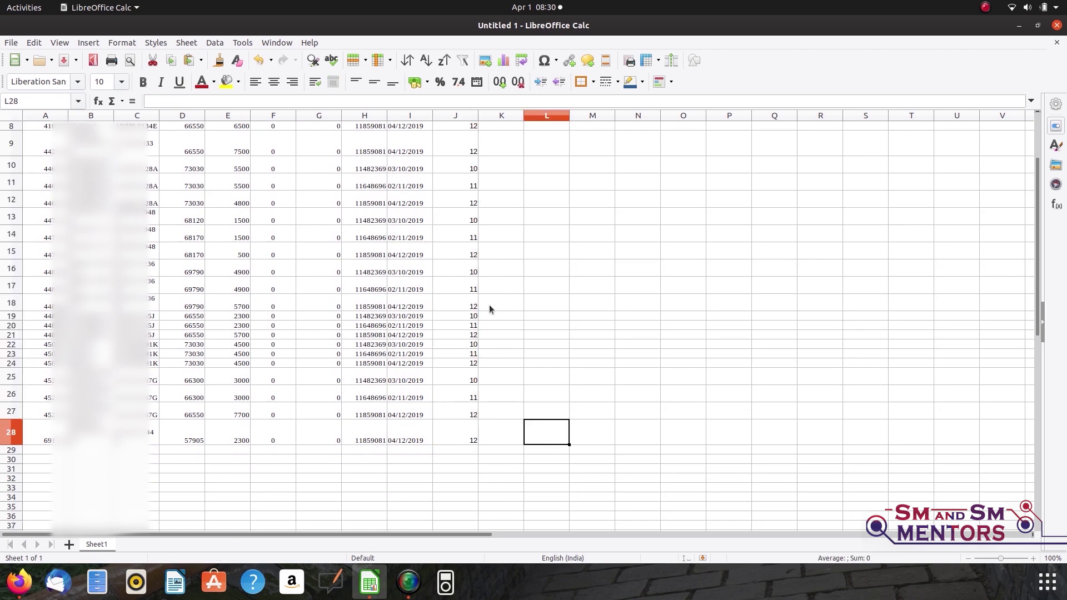
scroll(496, 289, up, 3)
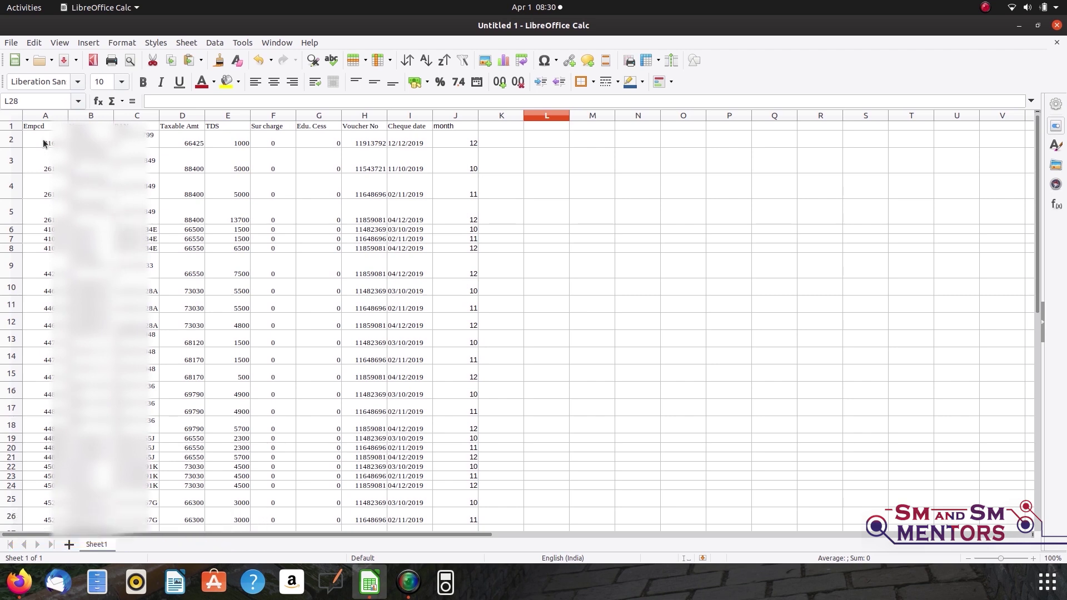
drag(40, 132, 456, 393)
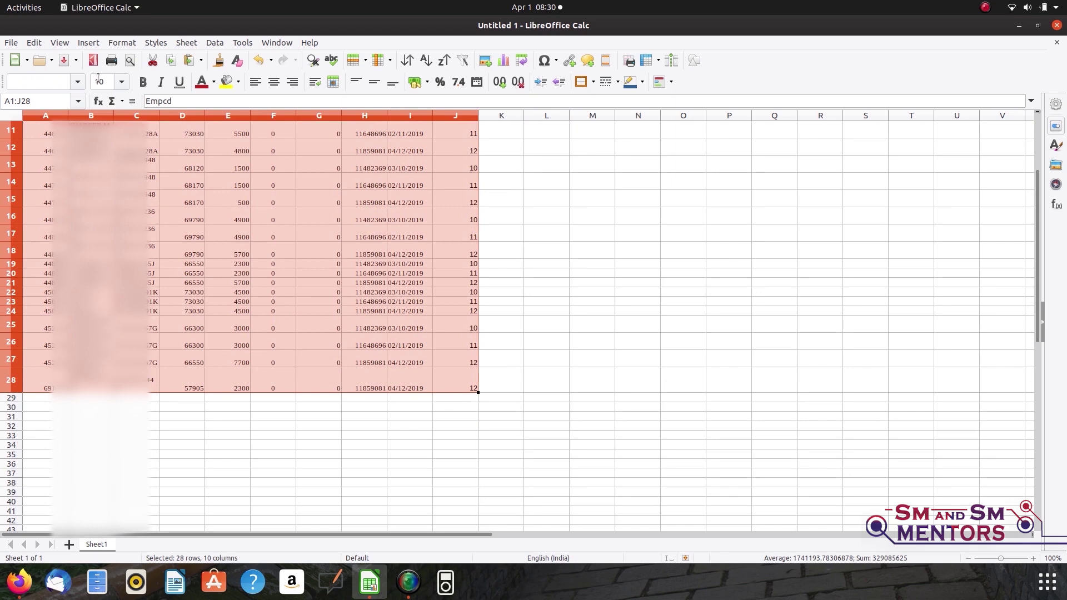
Step: Create a pivot table from the current selection A1:J28
click(93, 46)
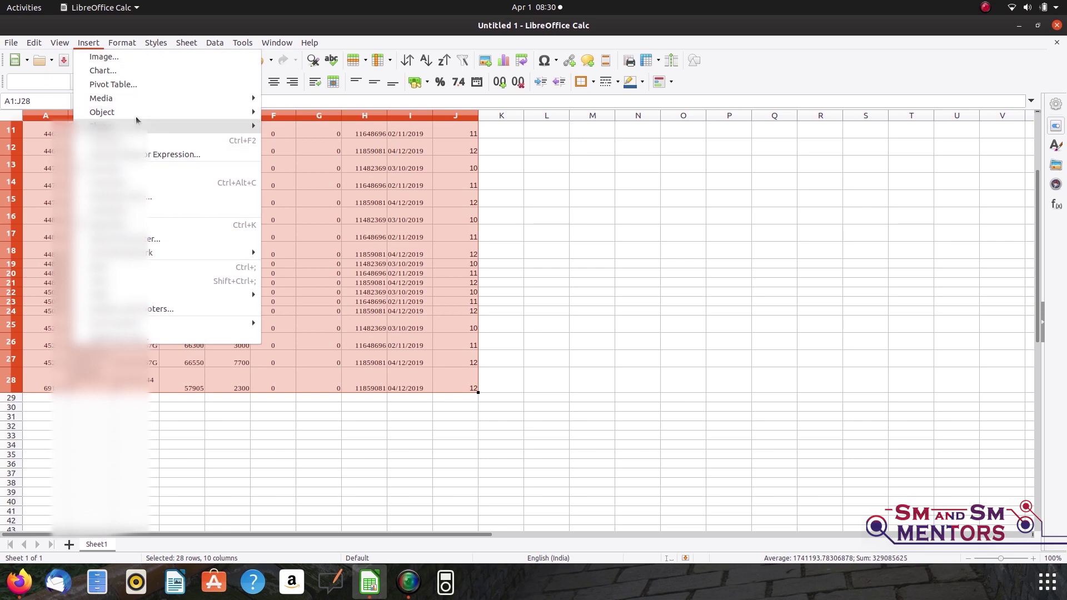
click(119, 86)
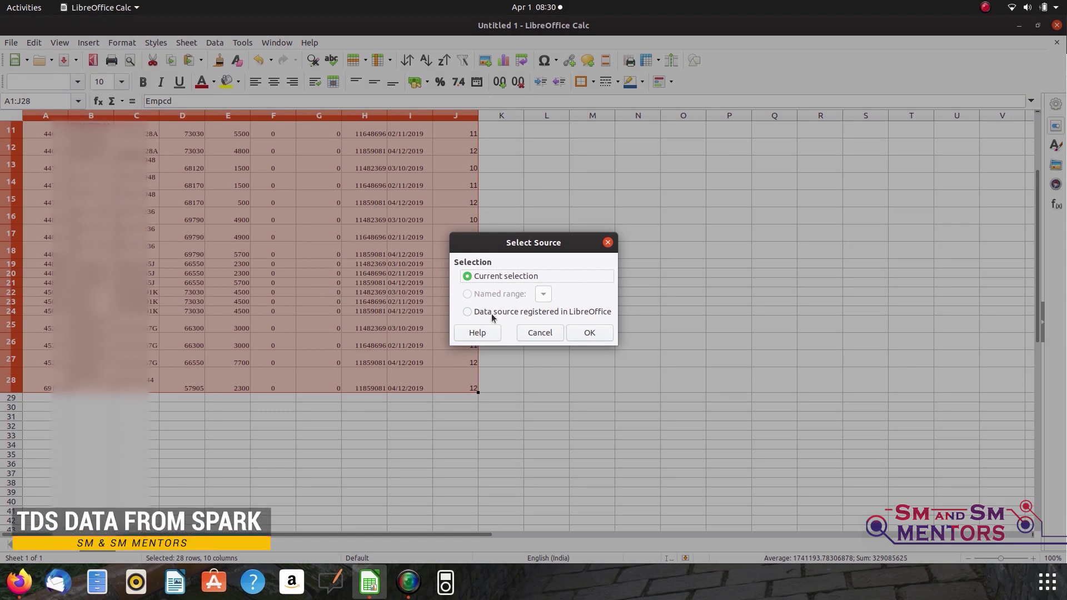
click(591, 335)
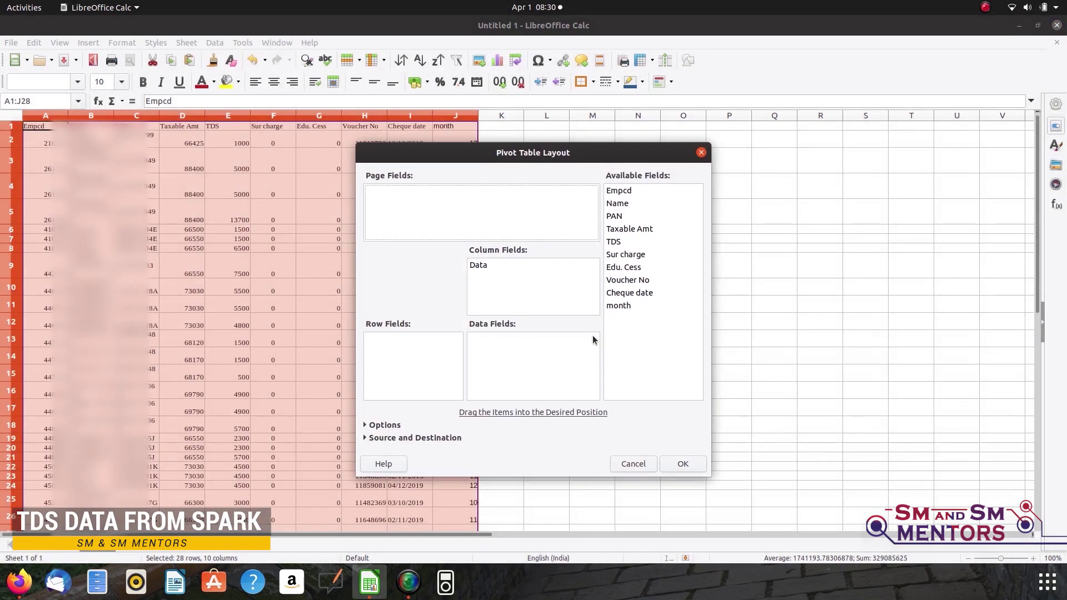
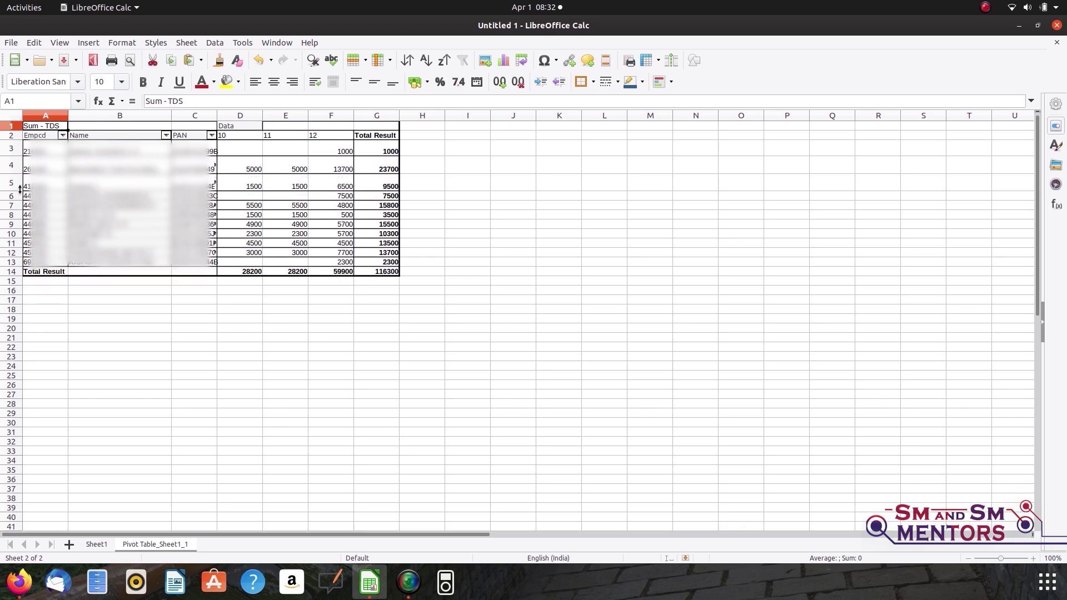
Step: Deselect the pivot table and widen column C so the full PAN values are visible
click(299, 320)
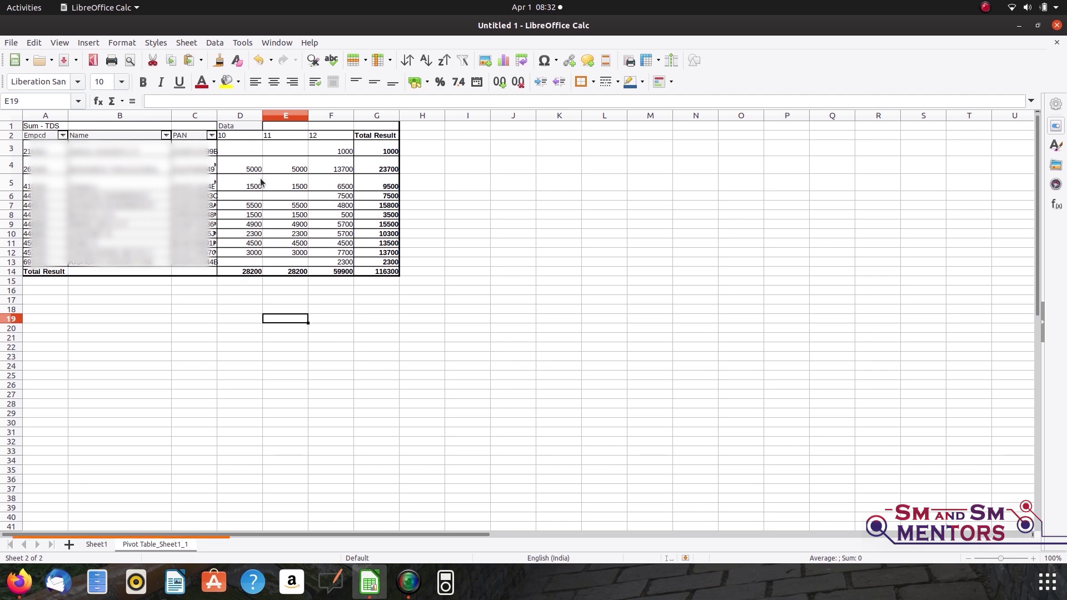
drag(216, 116, 229, 116)
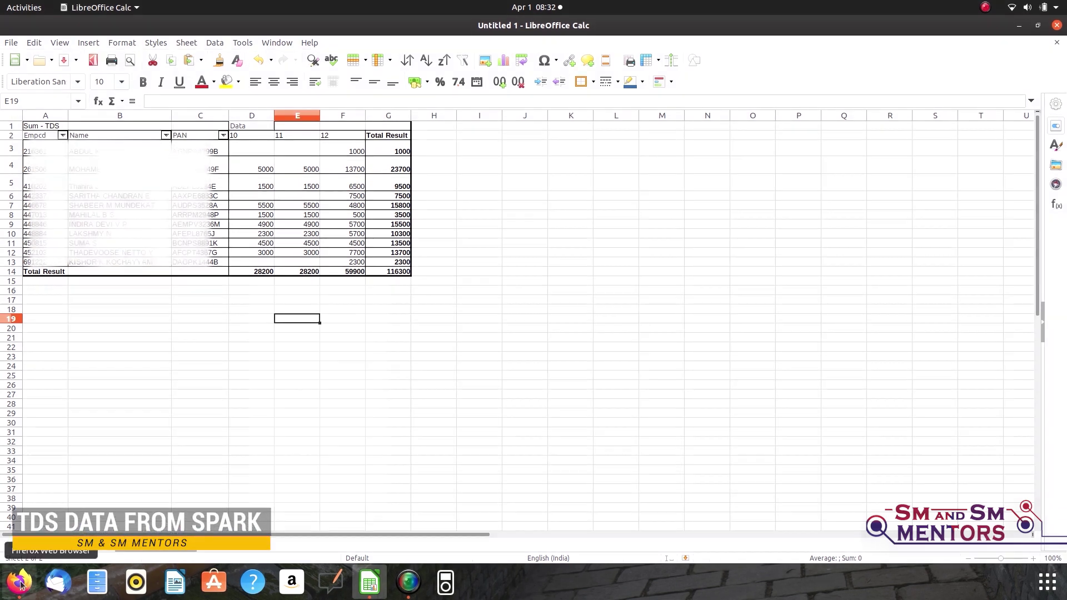
Step: In Firefox, start a new tab and enter the tdscpc.gov.in address
click(20, 583)
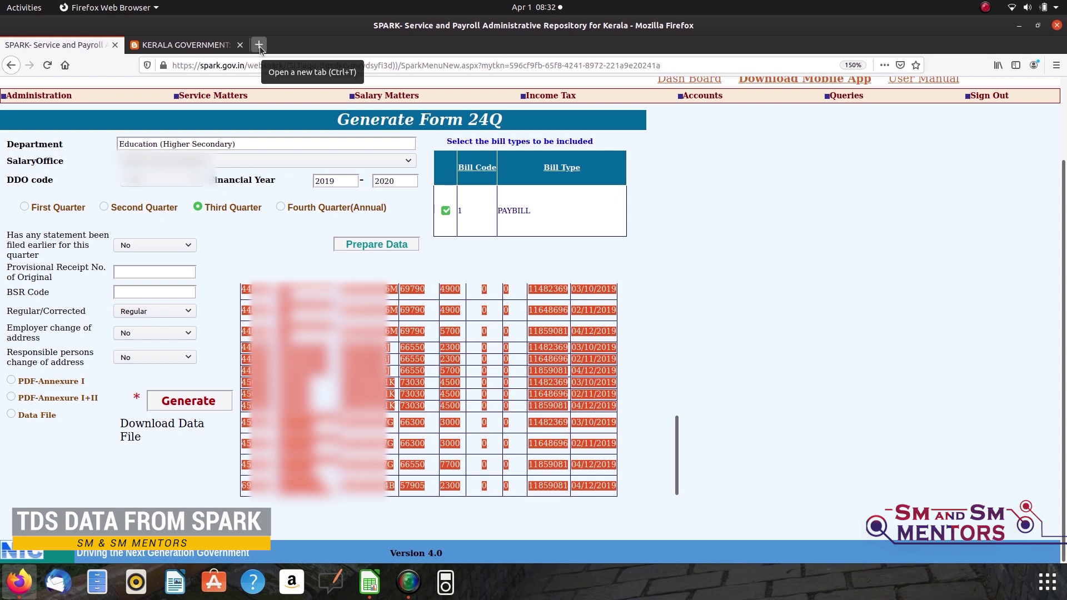
click(259, 45)
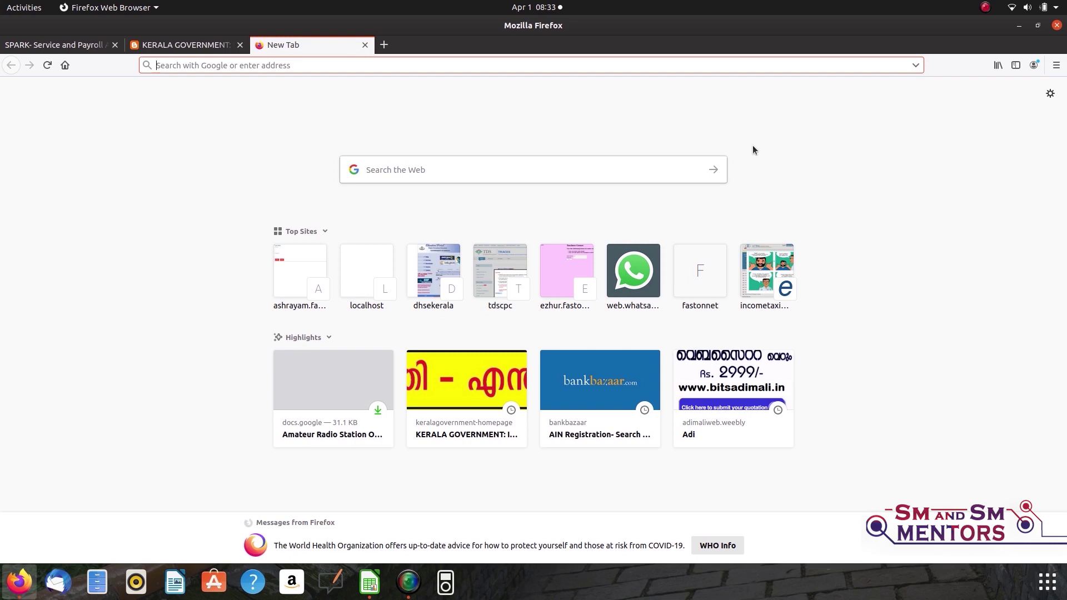
text(tdsc)
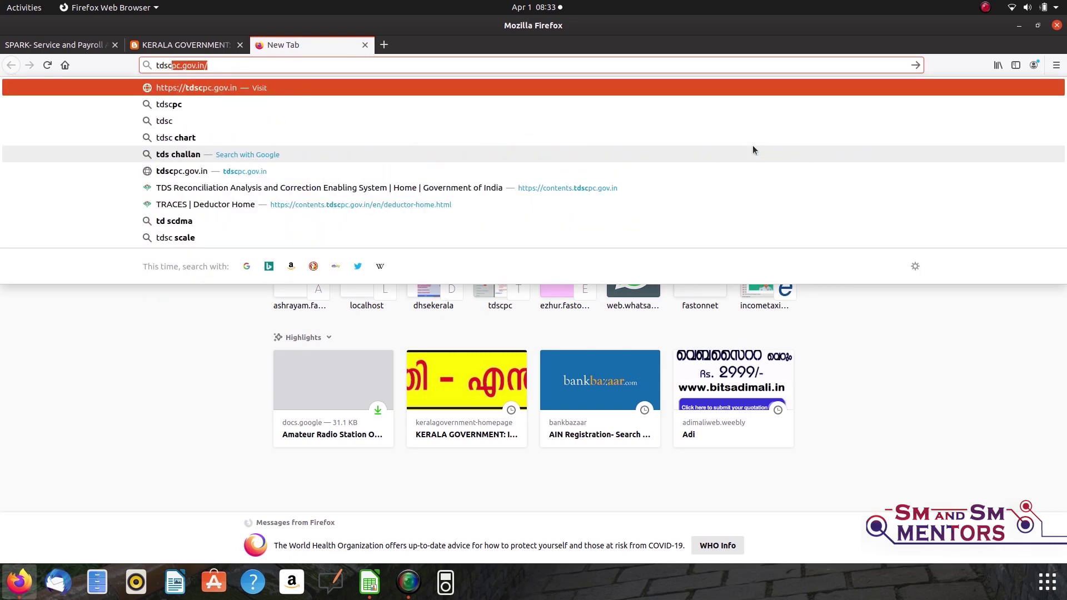
text(pc.)
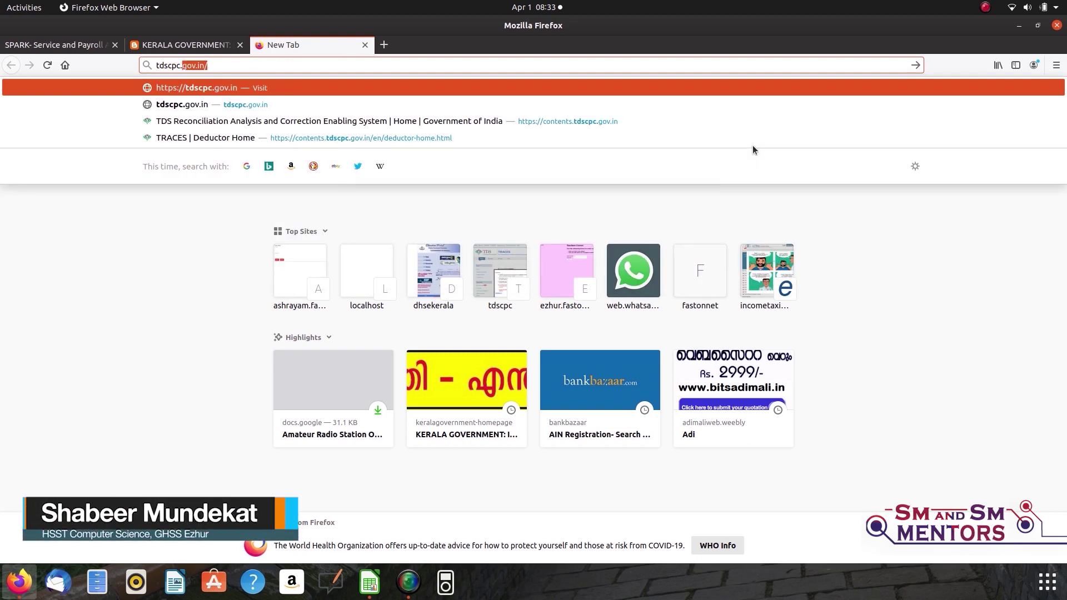
text(go)
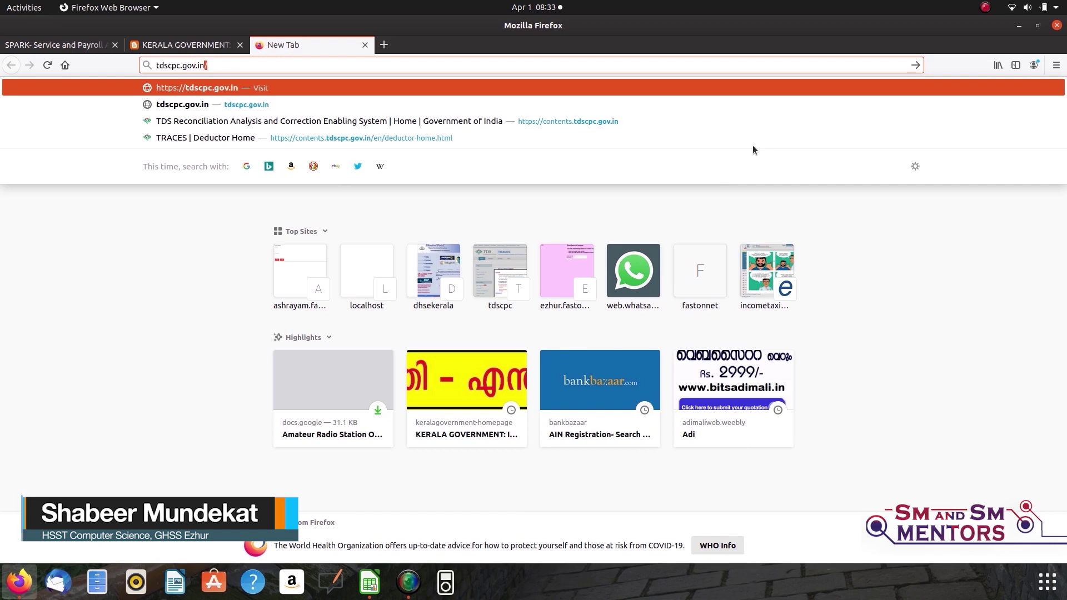
Step: Dismiss the TRACES caution popup, open the Deductor tab and follow 'View more' to the BIN View form
key(Return)
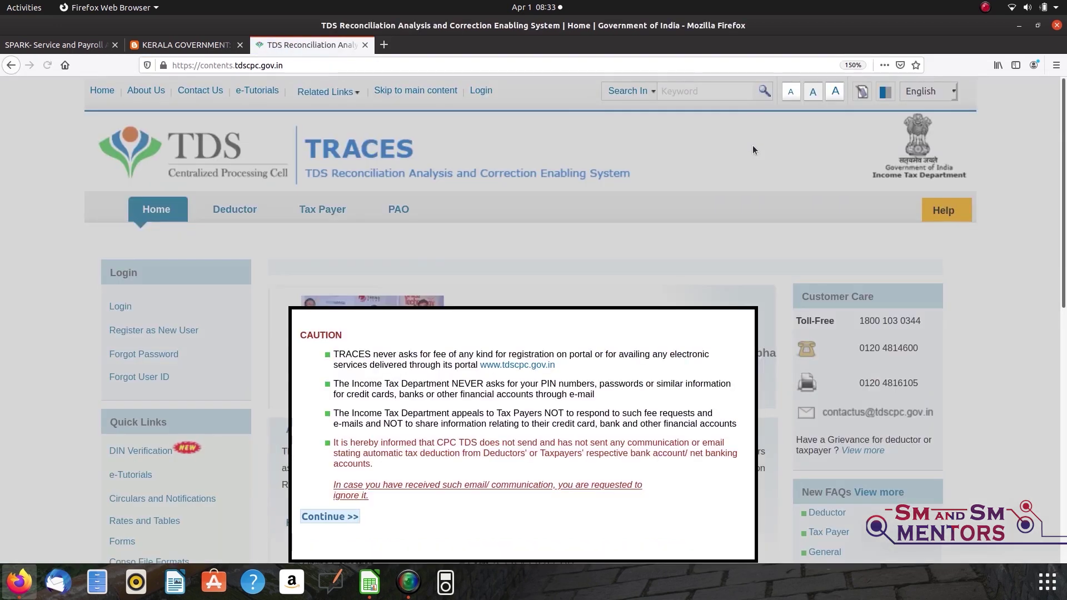
click(340, 518)
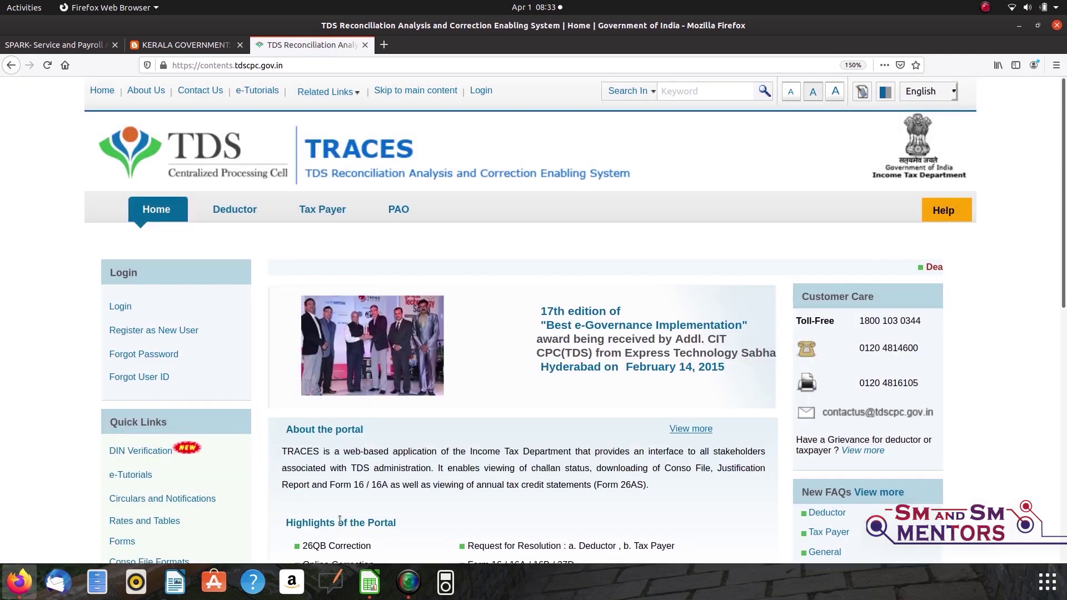
click(234, 218)
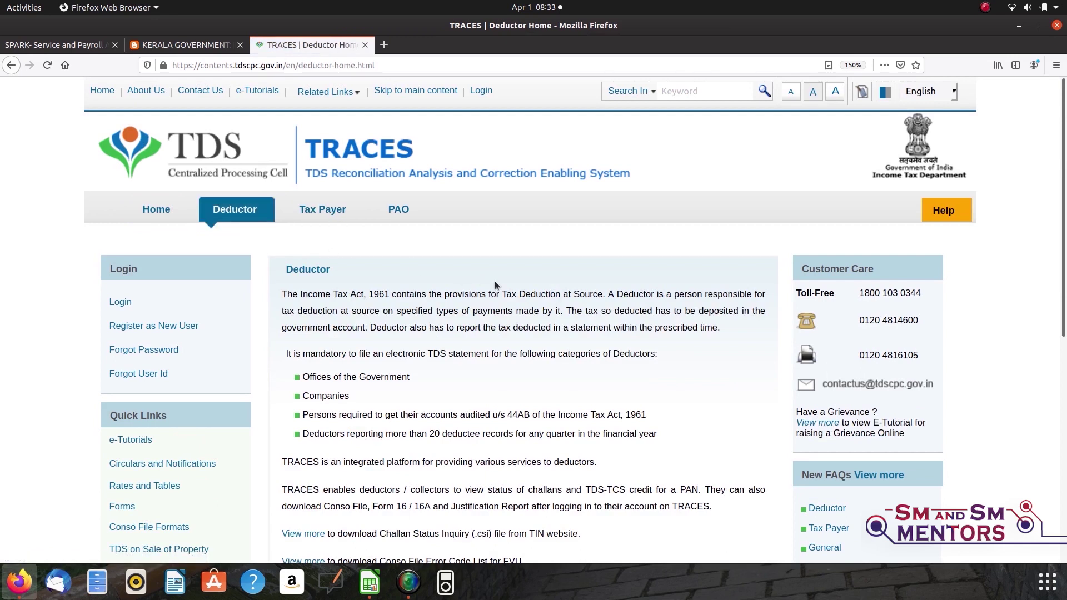
scroll(495, 282, down, 3)
scroll(508, 309, down, 1)
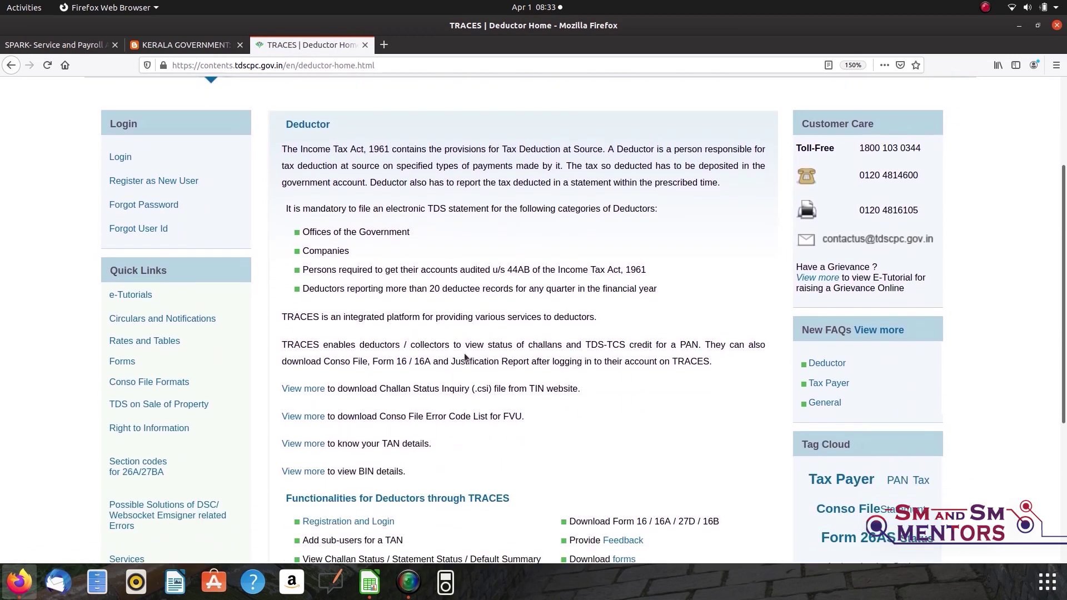
click(296, 475)
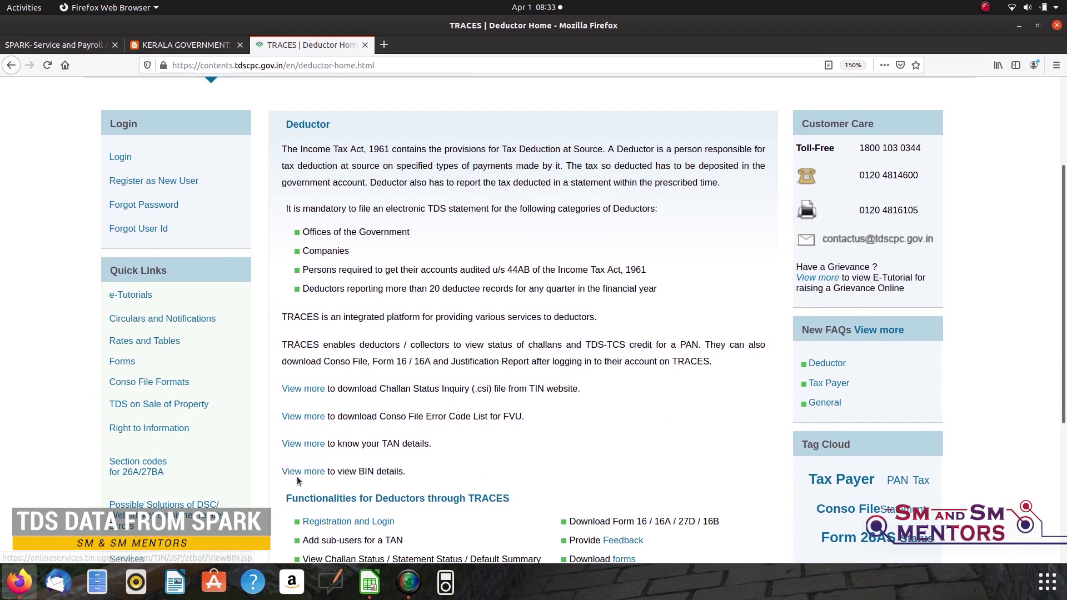
click(305, 475)
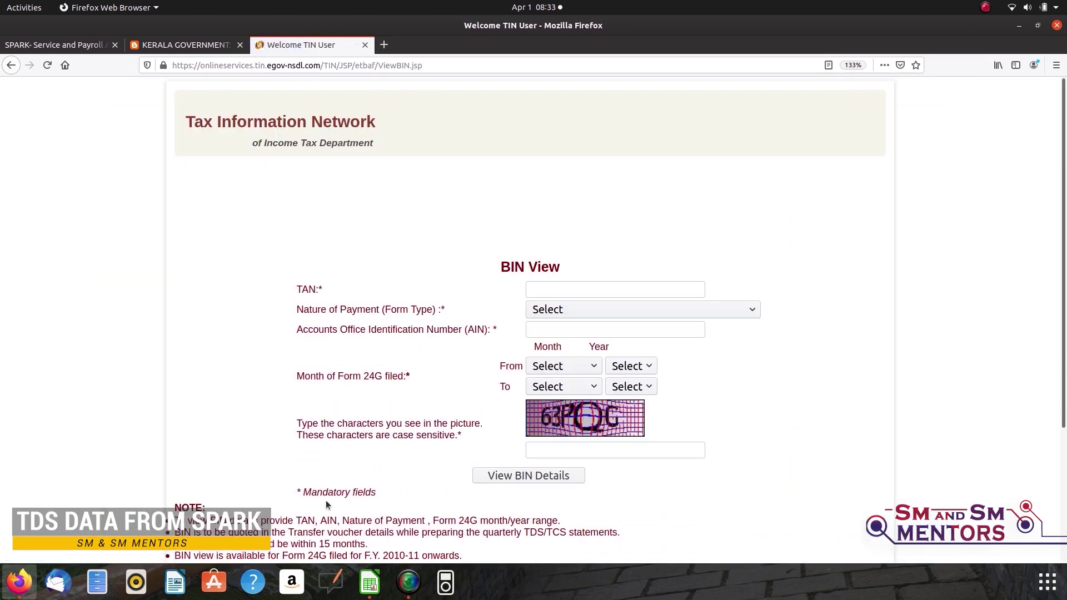
Step: Enter the deductor's TAN and choose 'TDS - Salary - Form 24Q' as the nature of payment
click(562, 289)
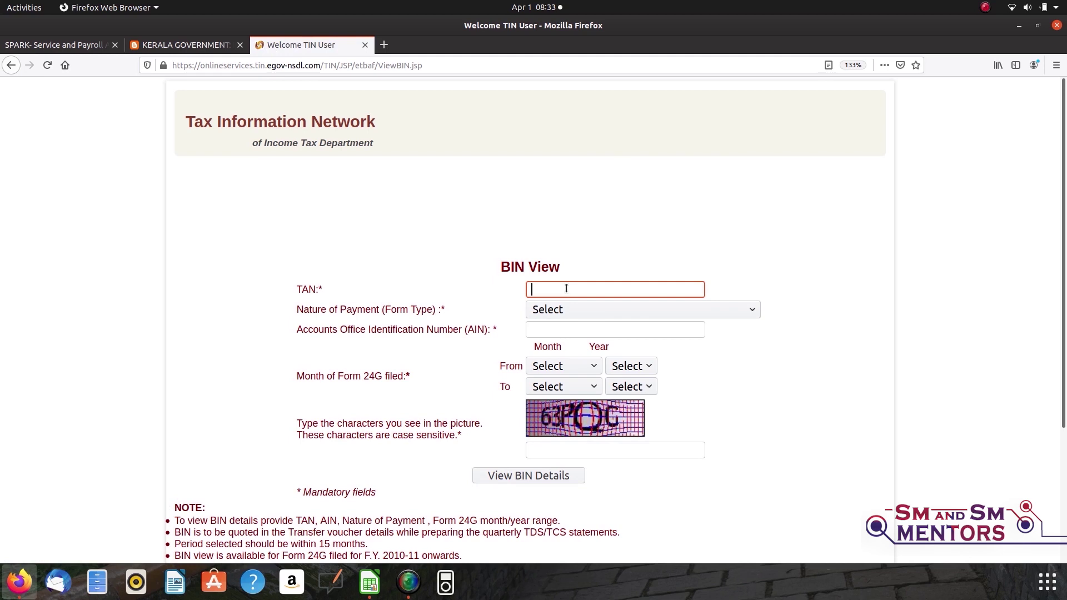
text(CHNA0)
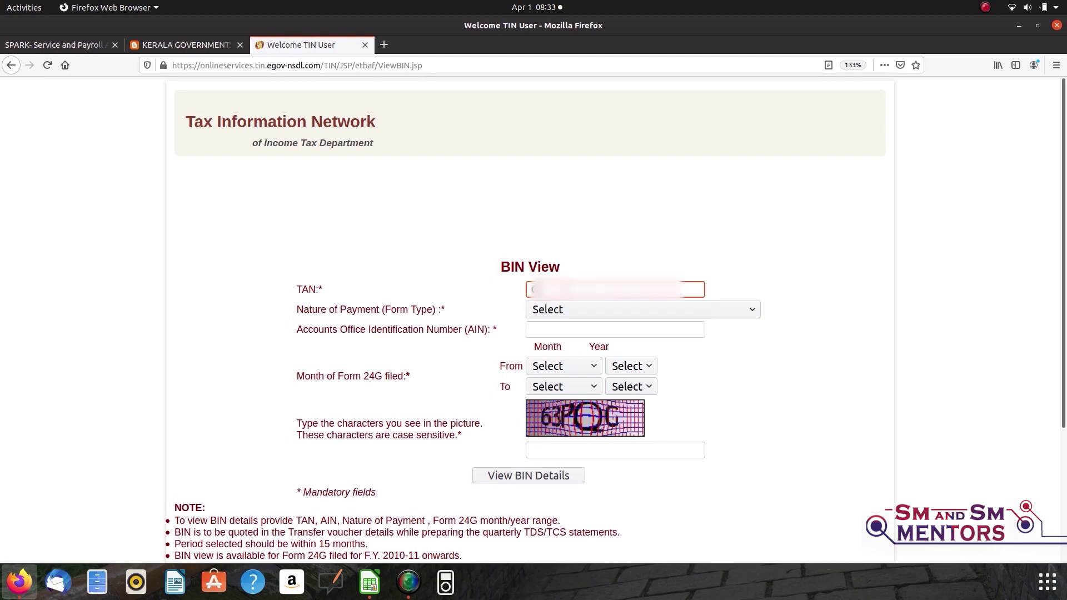
text(1234E)
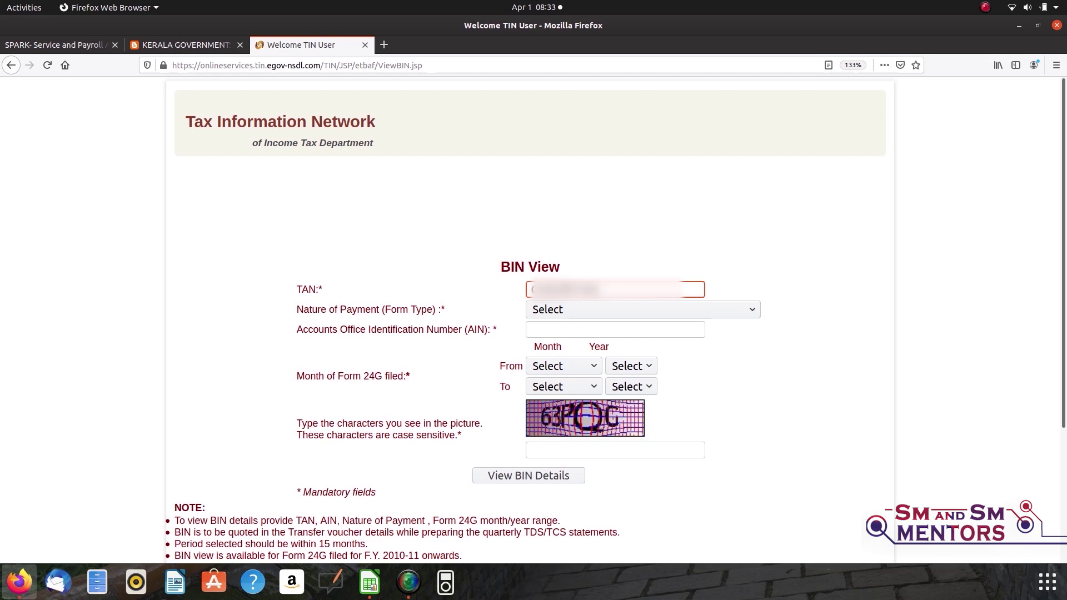
key(Tab)
click(586, 310)
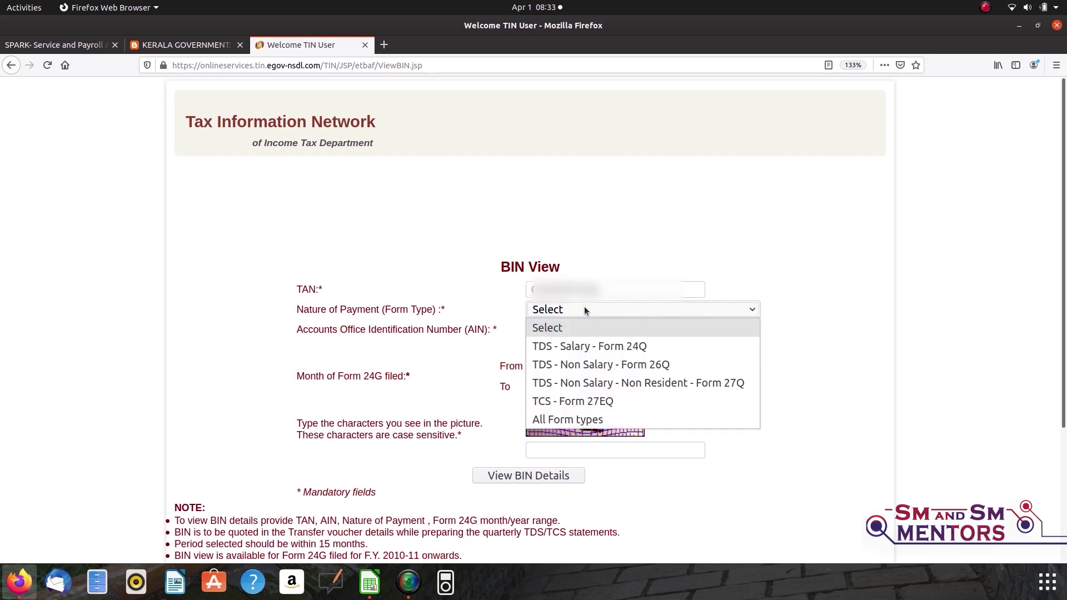
click(596, 347)
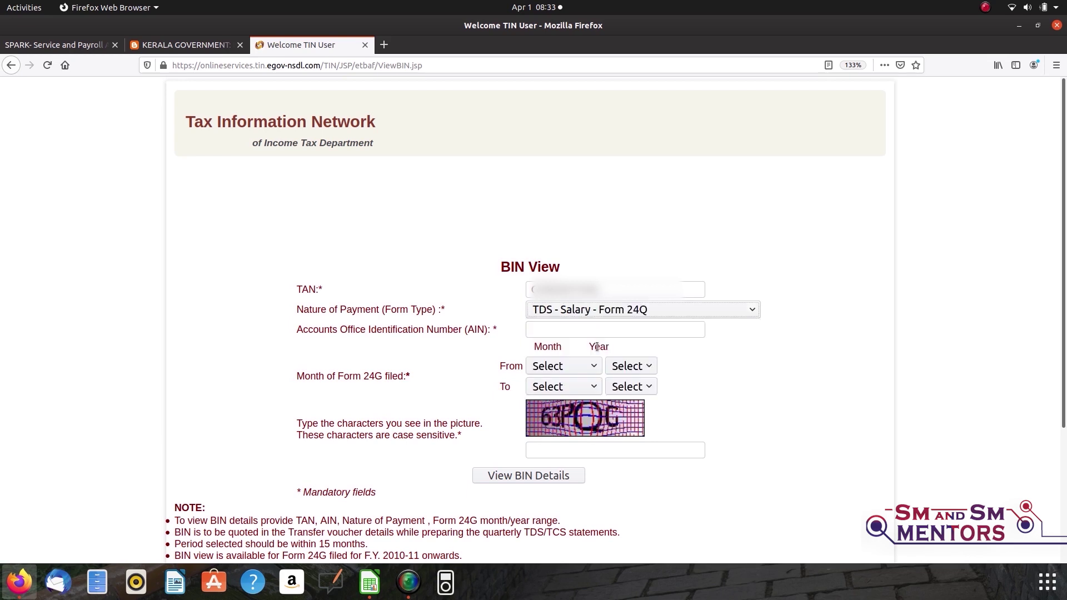
click(550, 329)
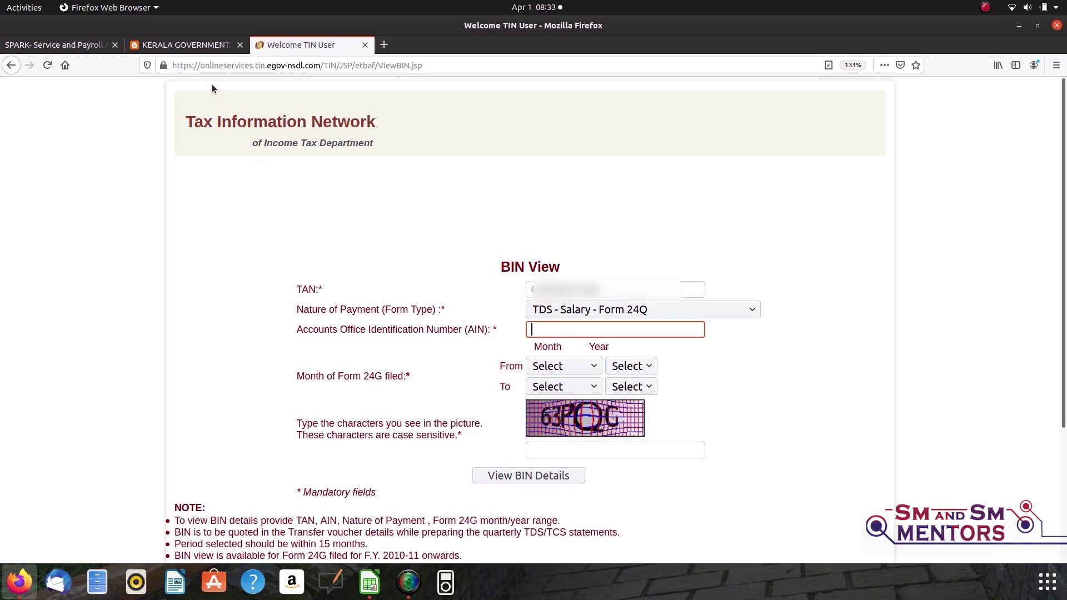
click(202, 43)
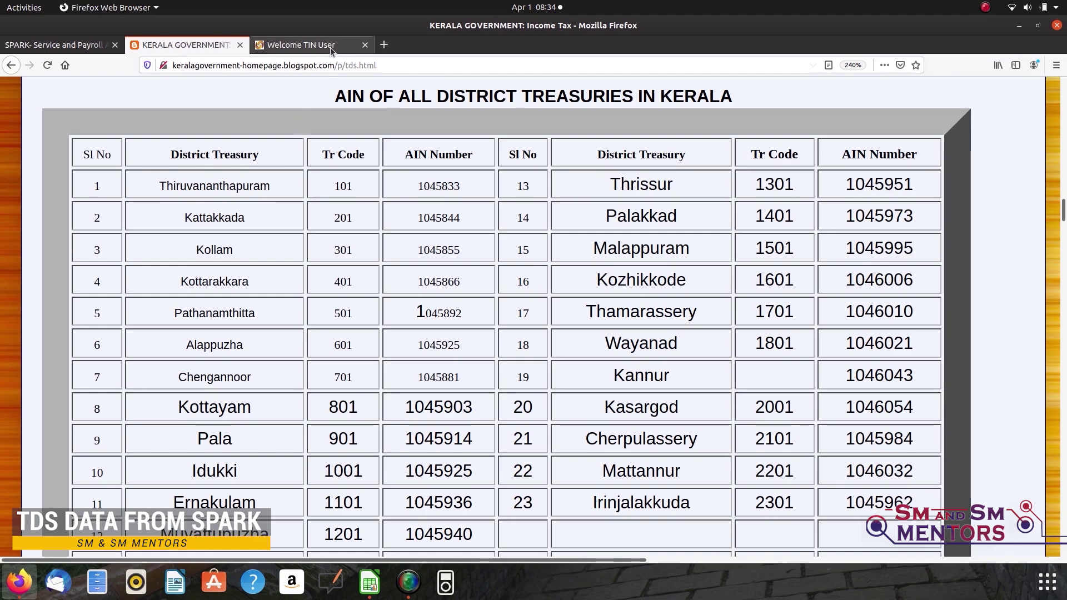
click(301, 45)
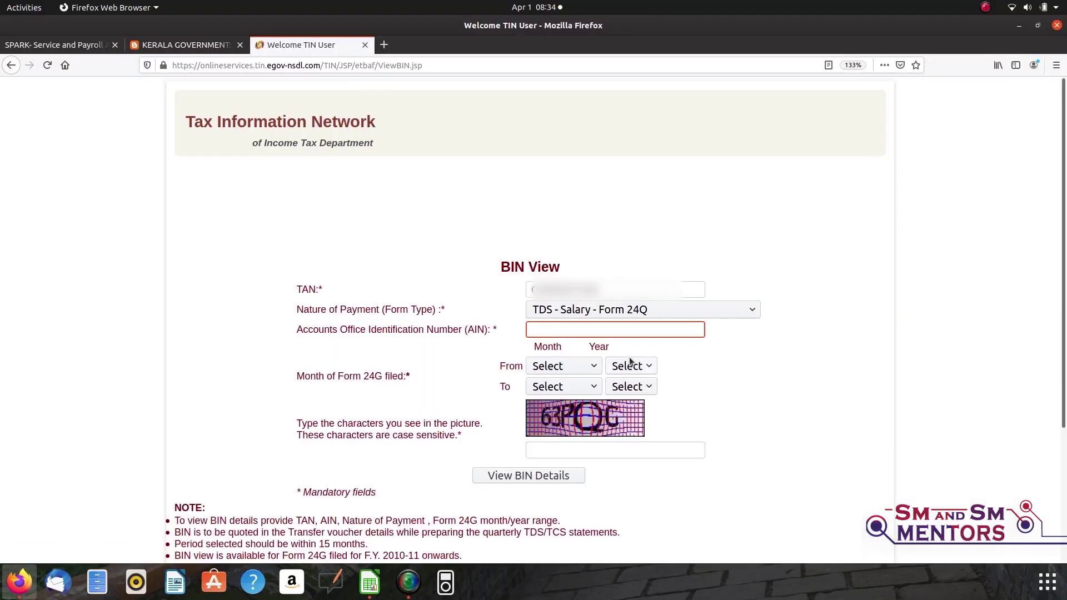
Step: Finish entering the AIN and set the period from October 2019 to December 2019
text(045995)
click(558, 366)
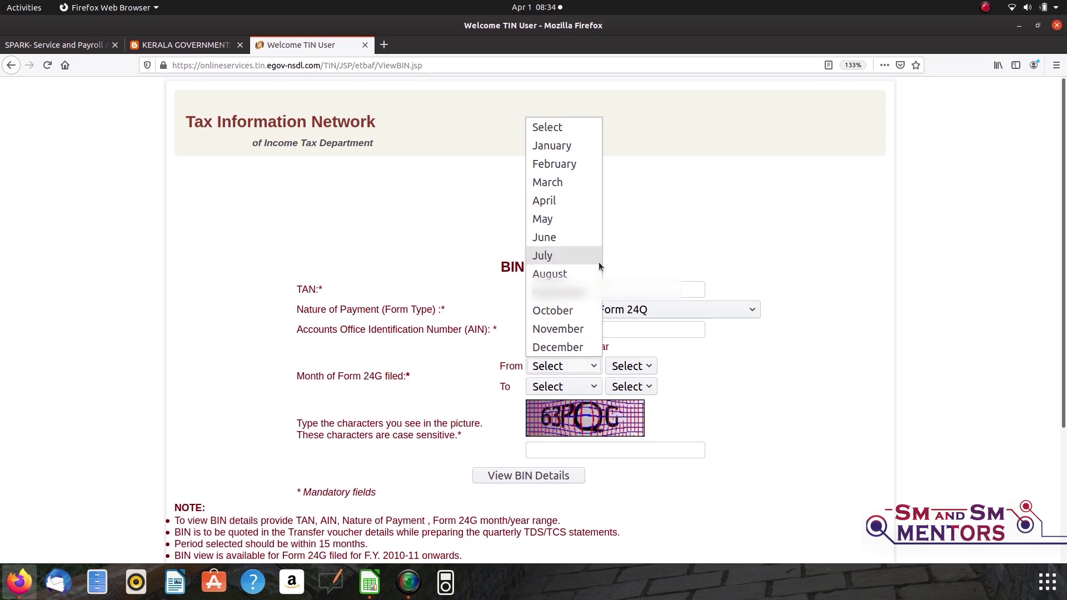
click(575, 311)
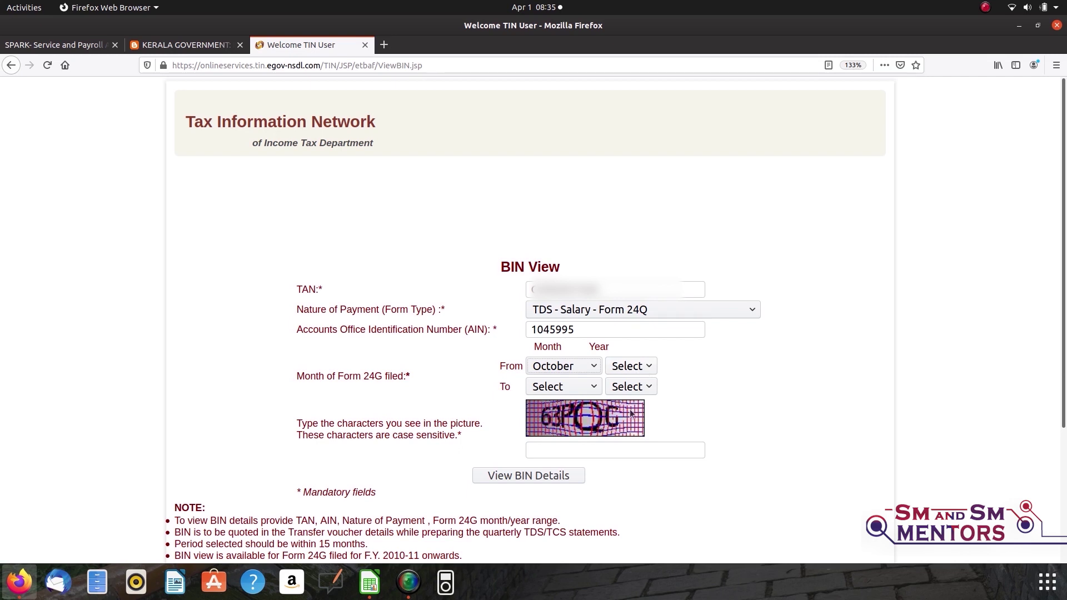
click(650, 368)
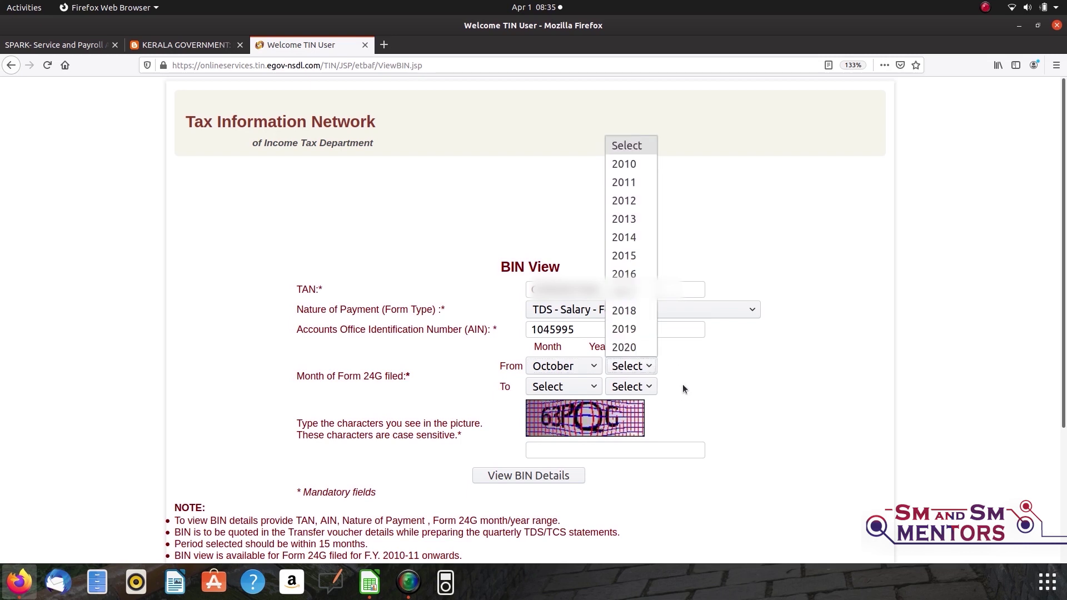
click(636, 328)
click(575, 388)
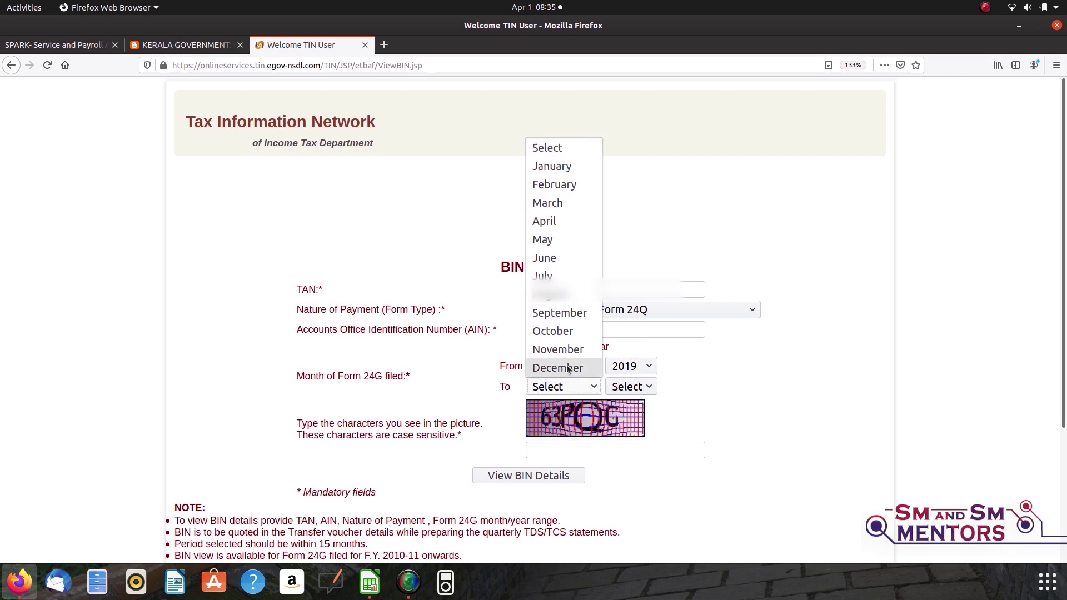
click(567, 368)
click(638, 390)
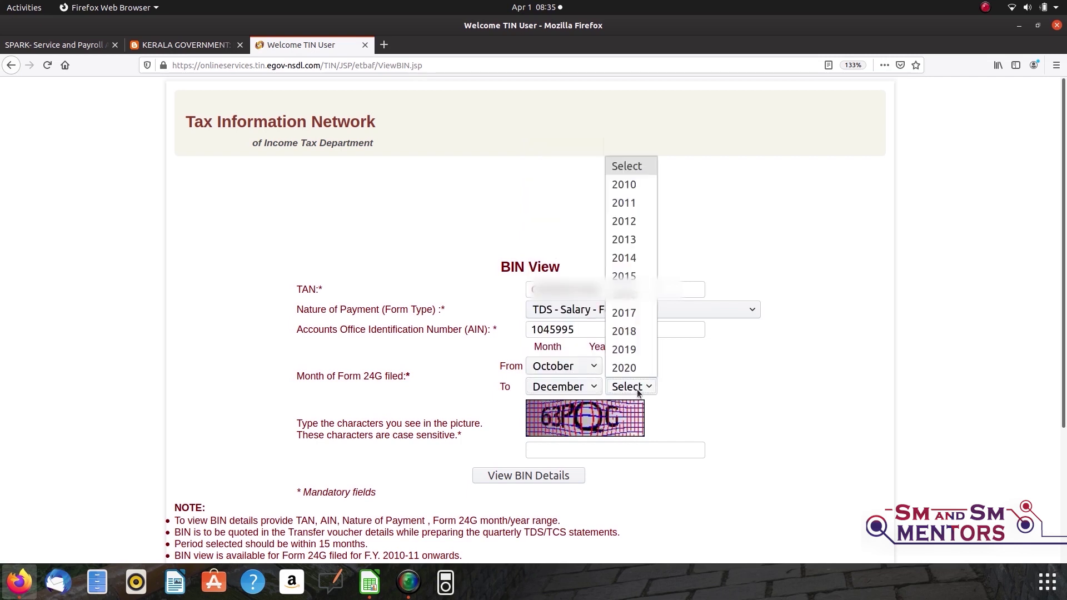
click(640, 349)
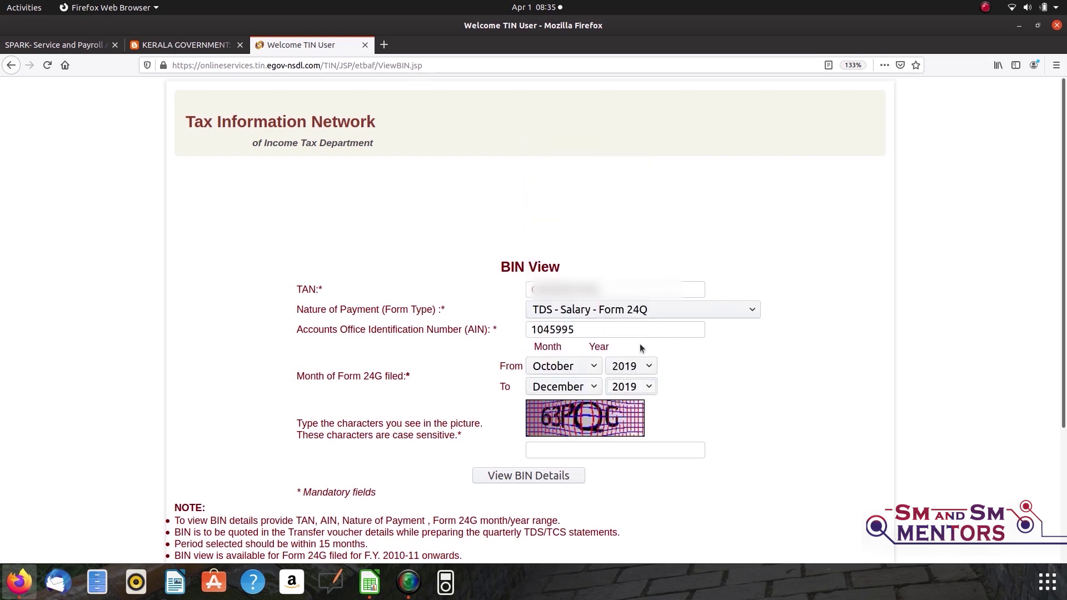
Step: Type the picture verification characters into the captcha box
click(548, 455)
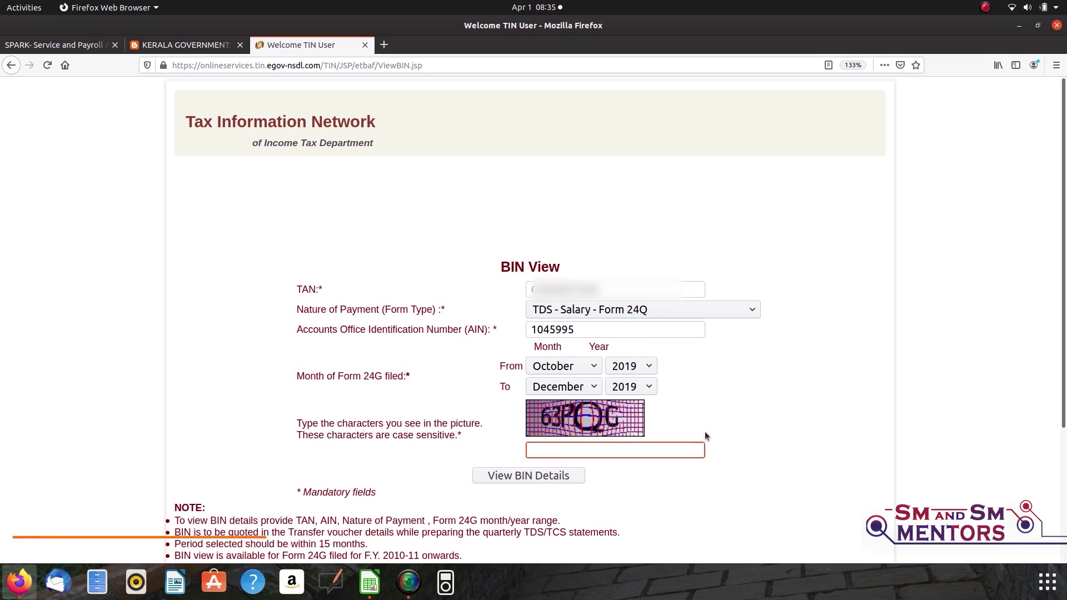
text(63)
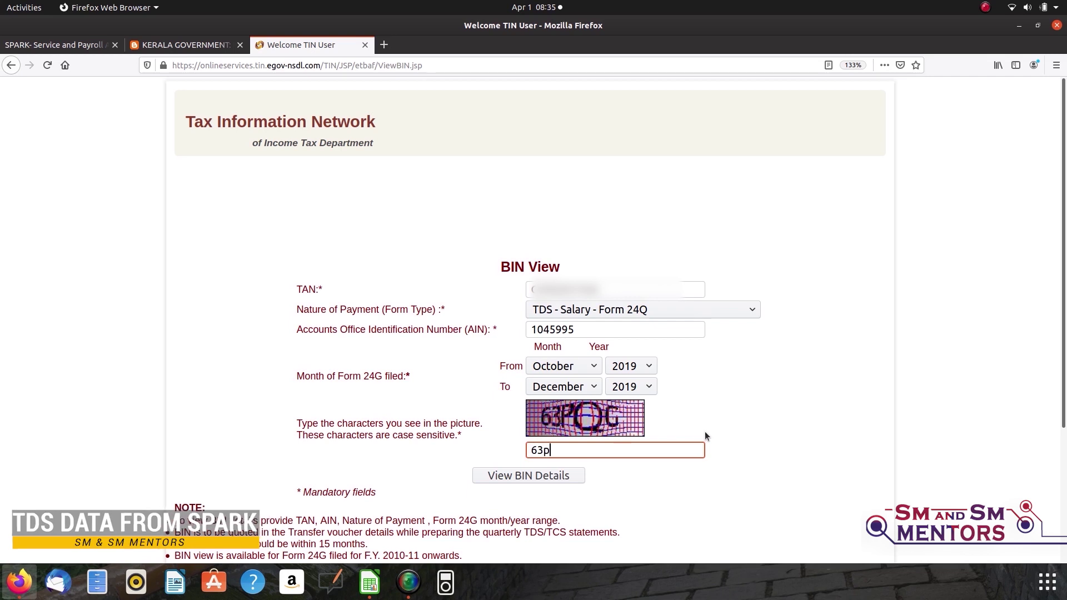
text(PQ)
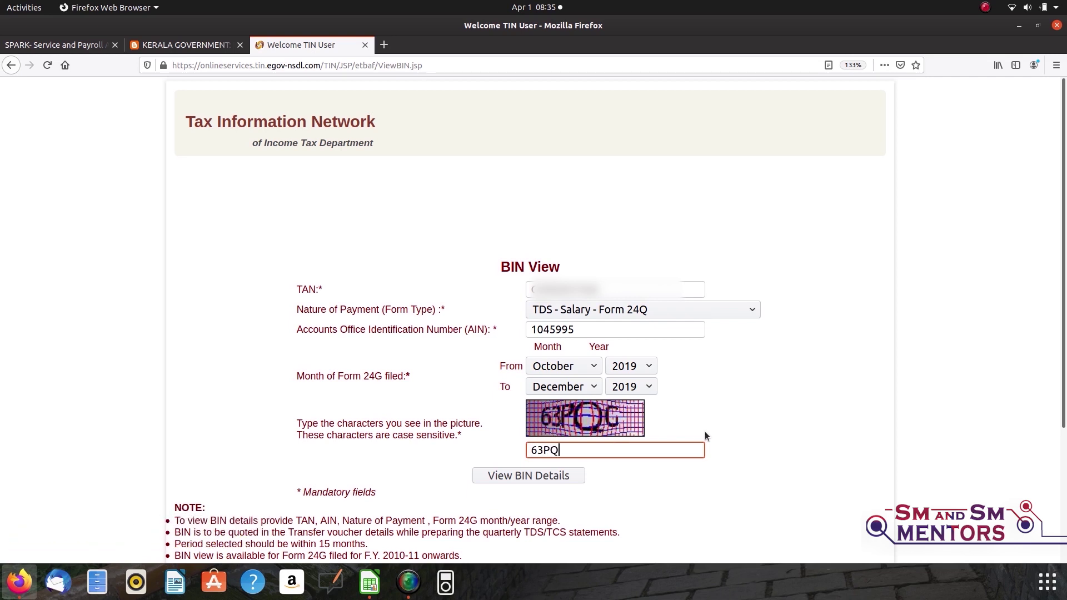
text(G)
Step: Show the October–December 2019 BIN details and read pivot totals 28200, 28200 and 59900 in Calc
click(538, 477)
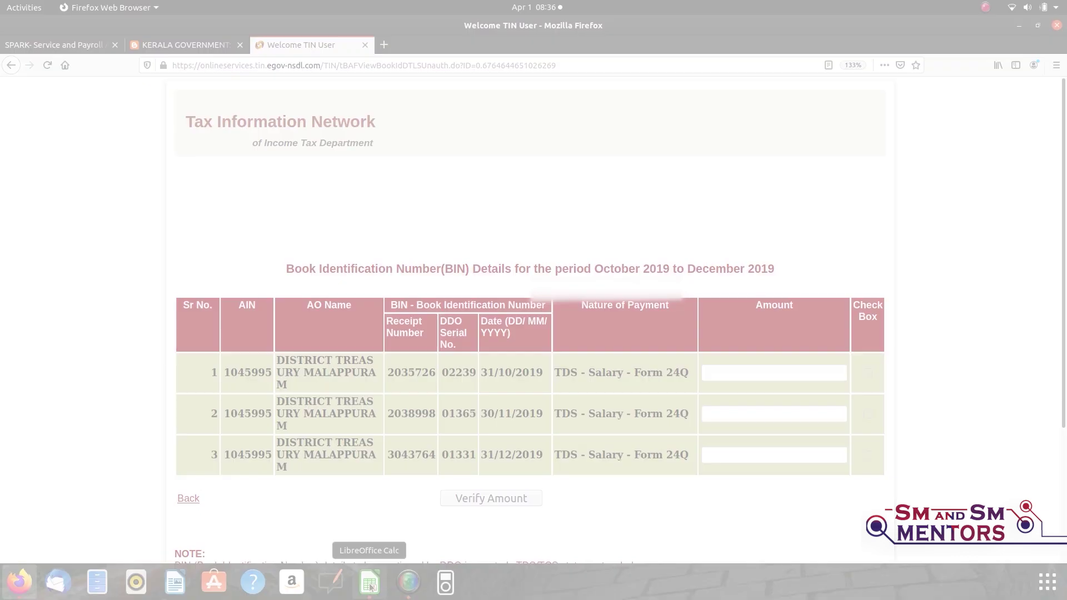
click(369, 584)
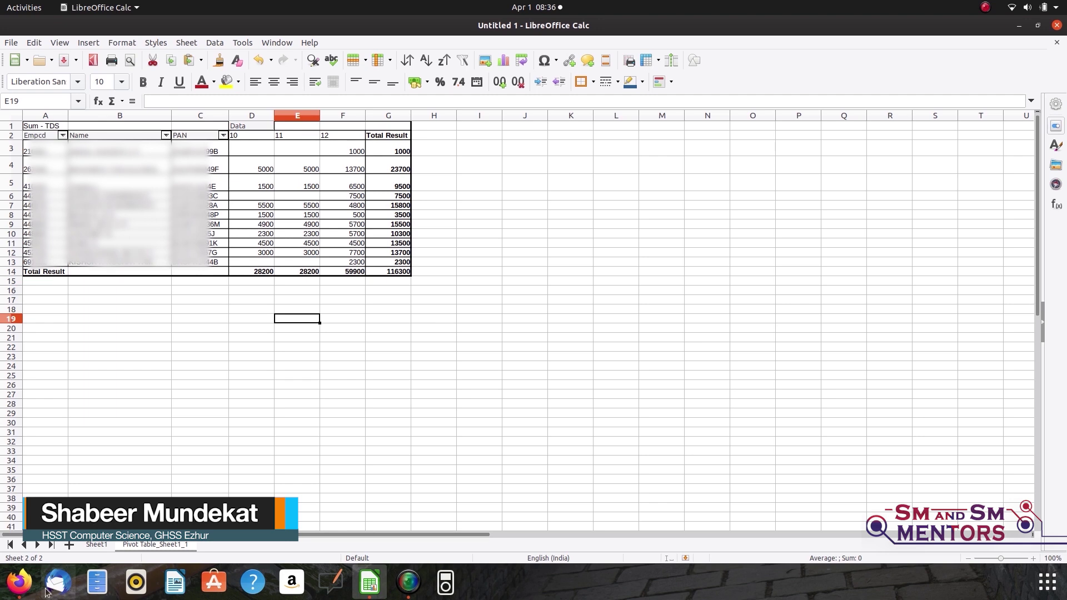
click(20, 581)
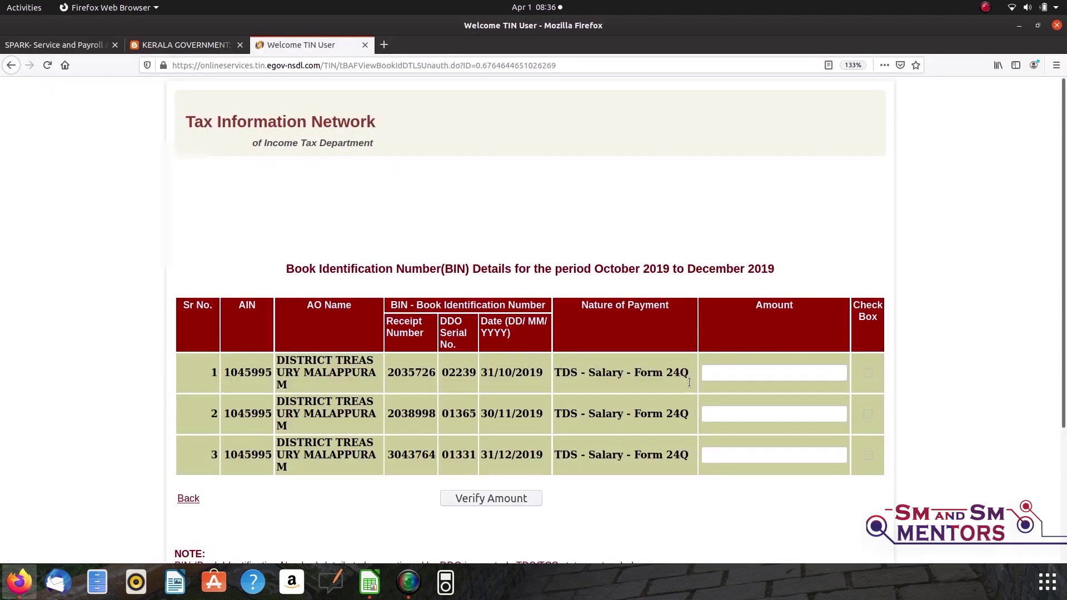
Step: Enter 28200 as the October and November amounts, zooming the page out to fit
click(746, 377)
text(28200)
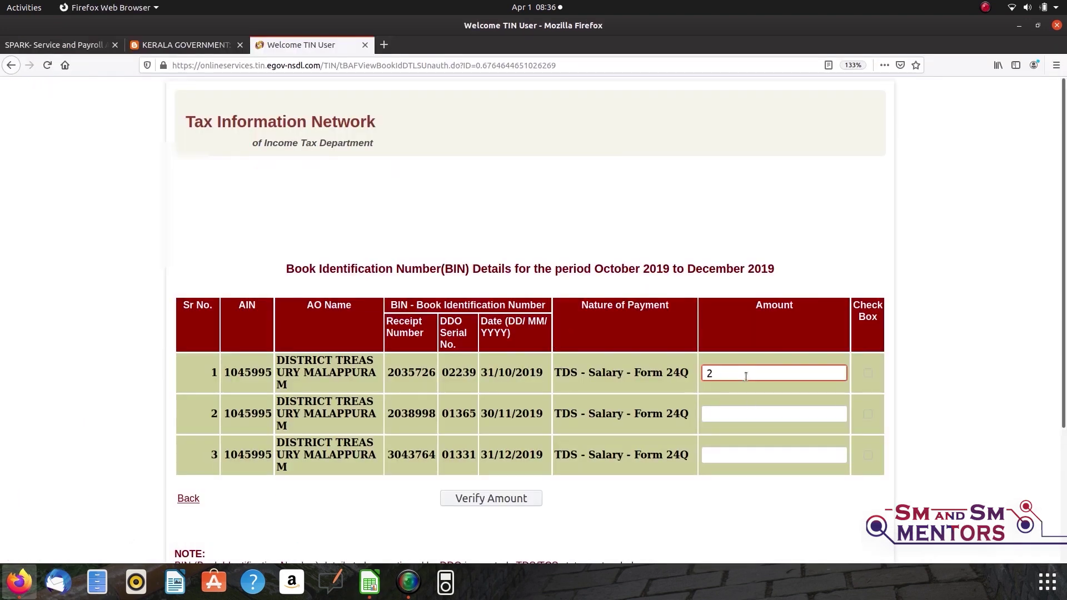
click(736, 413)
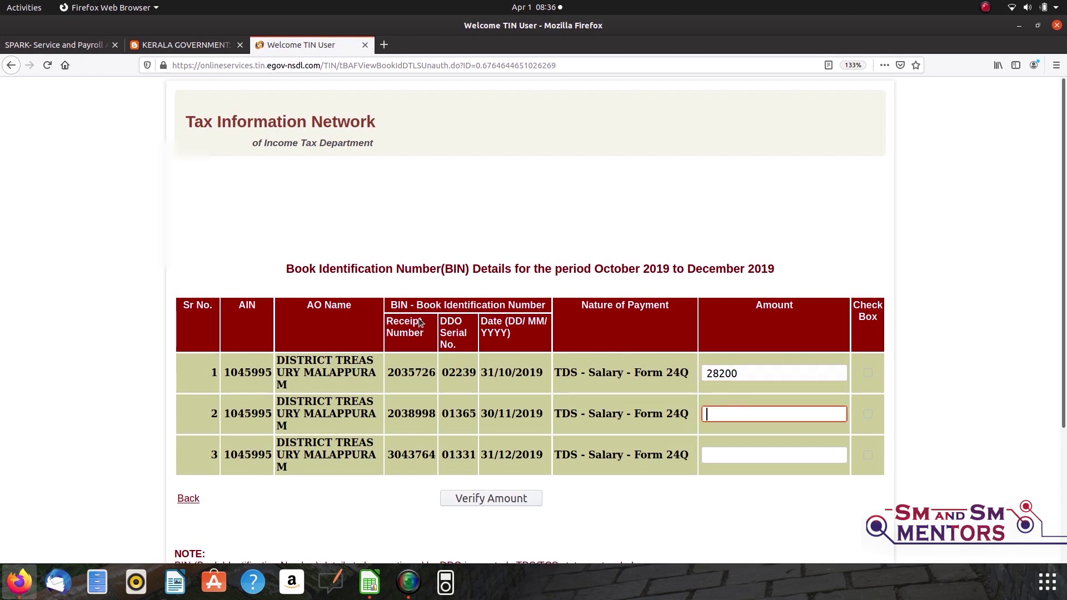
key(ctrl+minus)
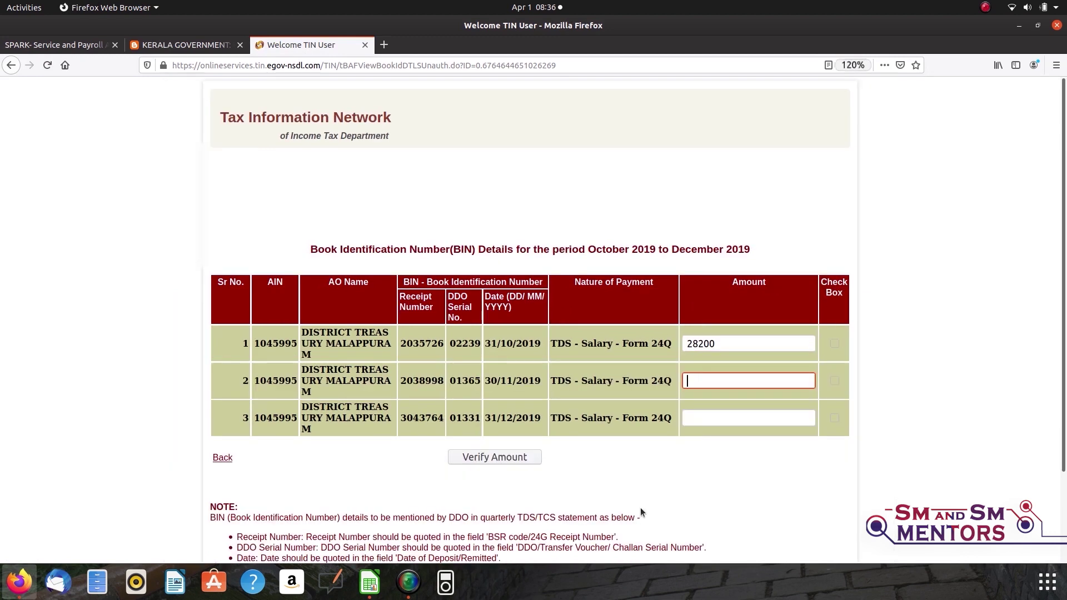
scroll(783, 504, down, 2)
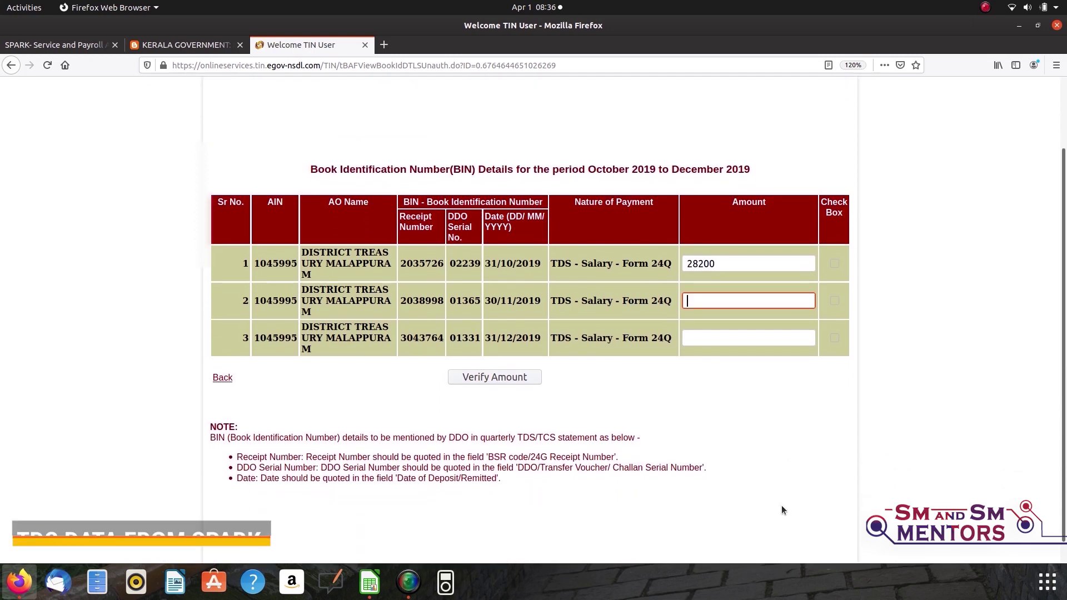
scroll(770, 480, up, 2)
mouse_move(674, 324)
mouse_down()
mouse_move(539, 294)
mouse_move(682, 307)
mouse_up()
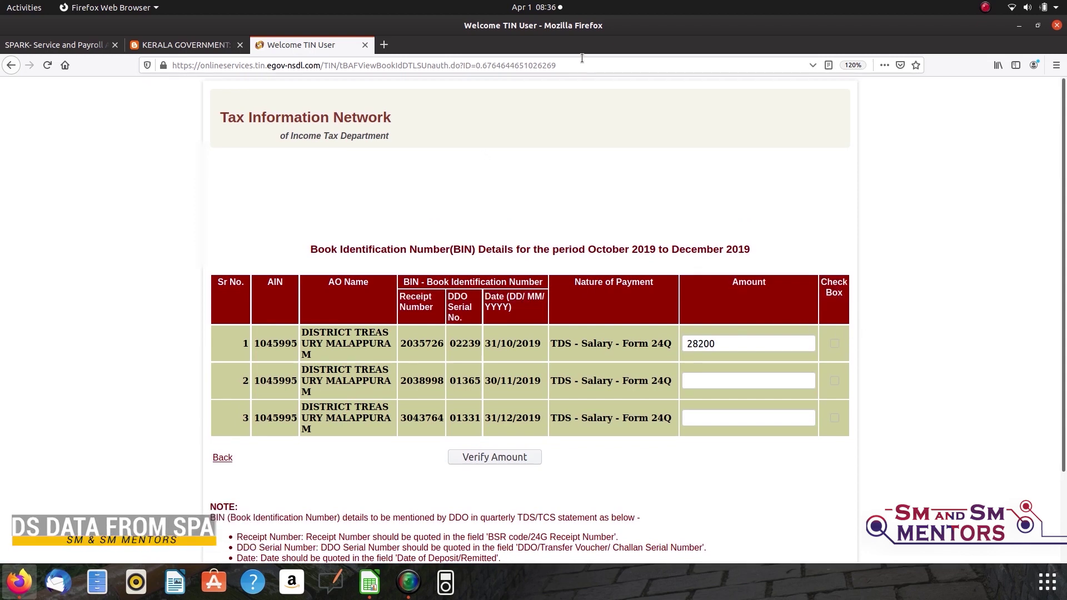
key(ctrl+minus)
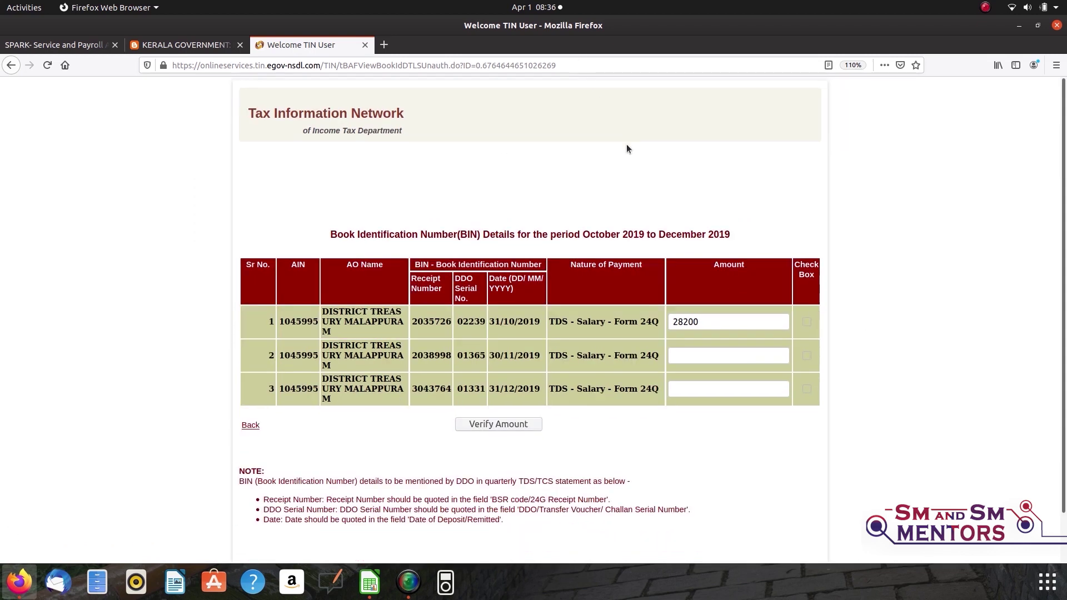
click(692, 355)
text(28200)
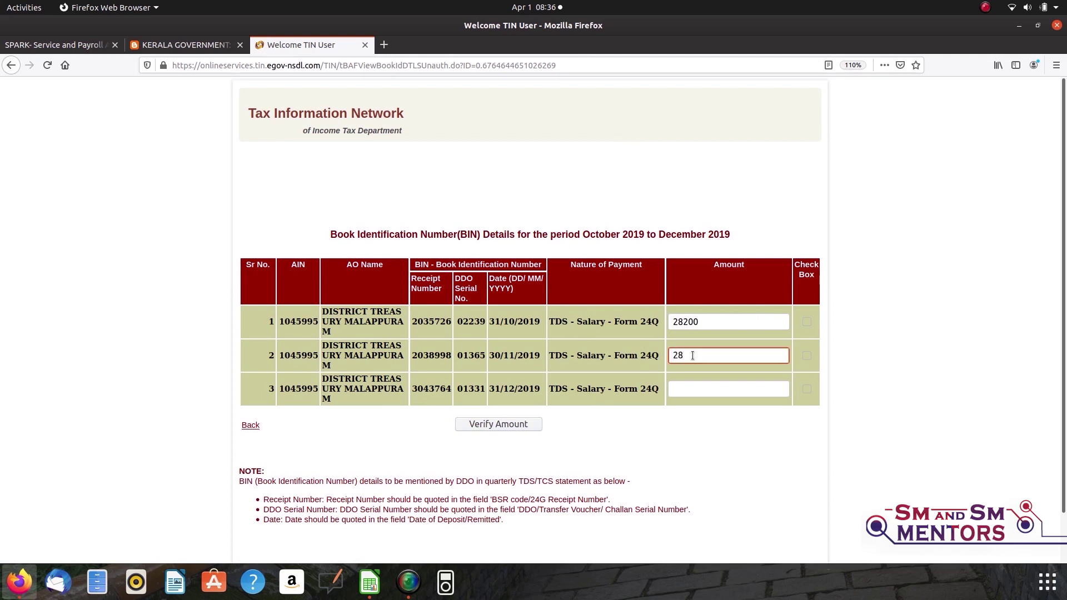
Step: Enter 59900 for December after checking the pivot, tick the rows and verify the amounts
click(694, 389)
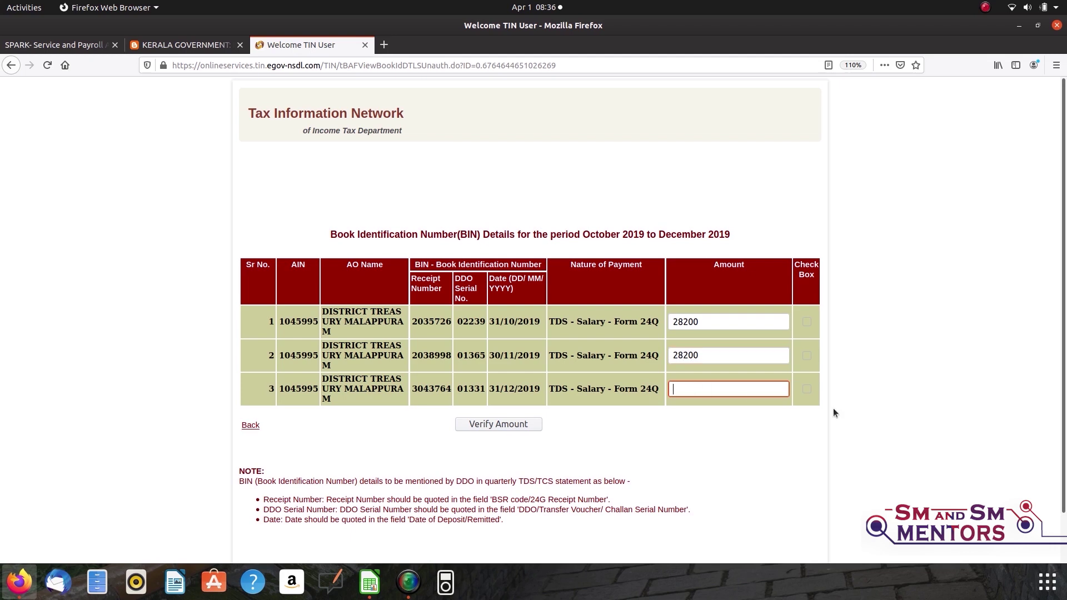
text(5)
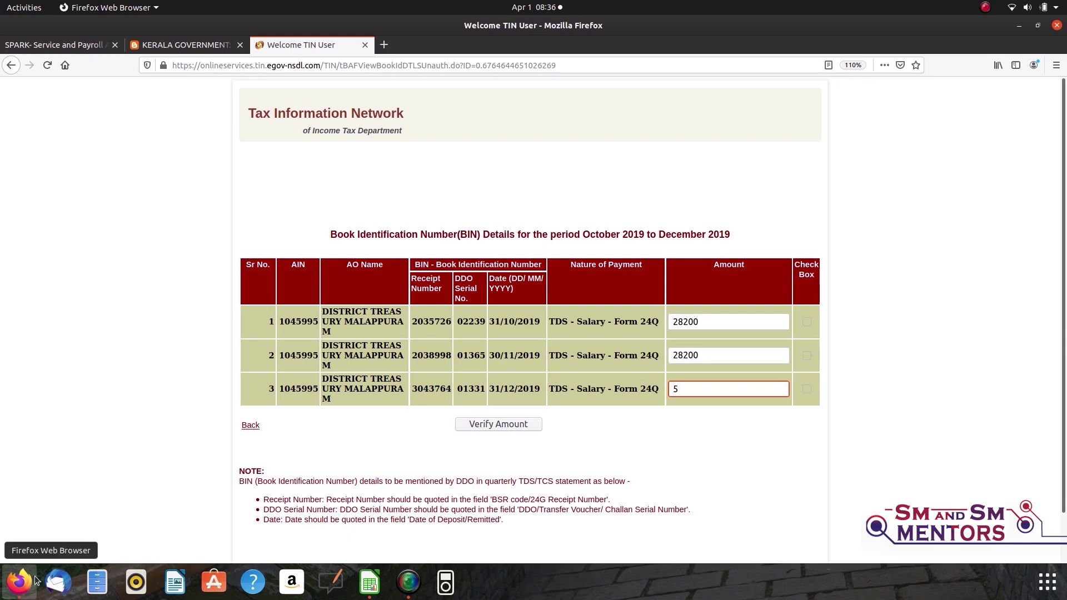
click(369, 582)
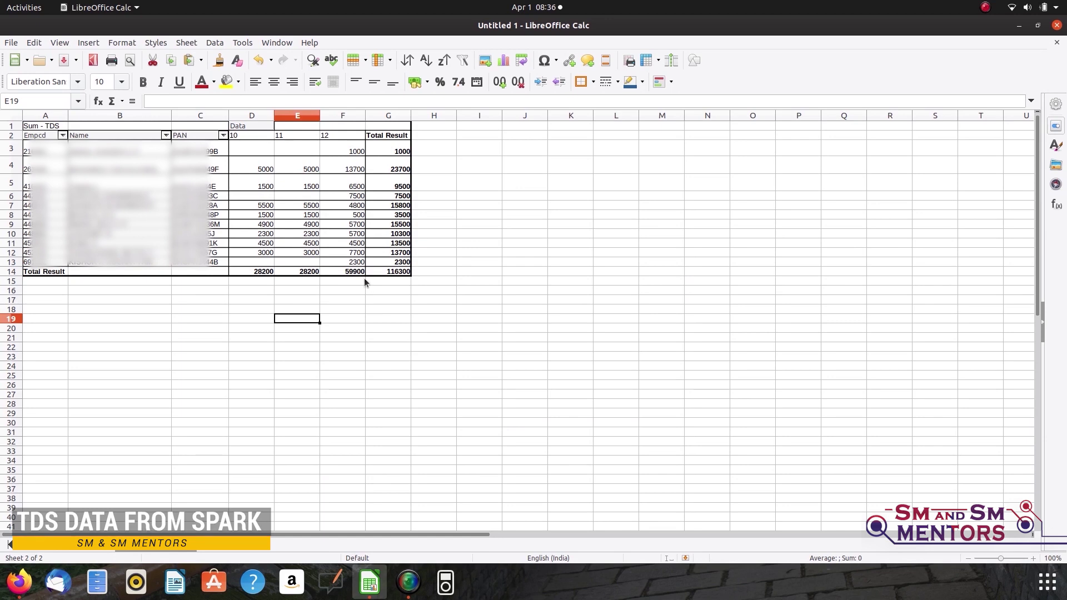
click(19, 581)
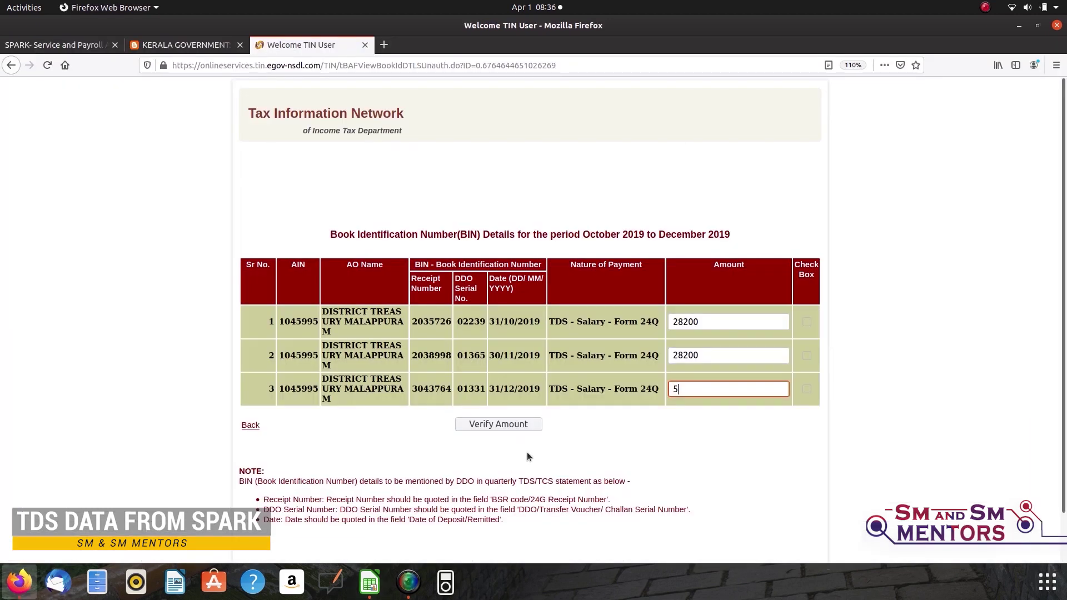
text(59900)
click(807, 322)
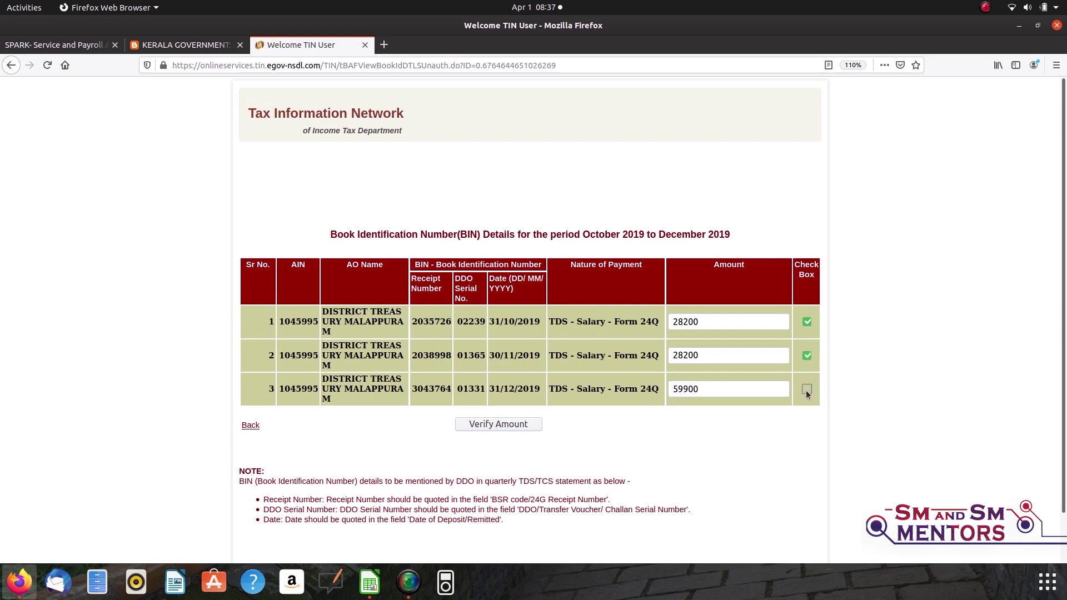
click(498, 426)
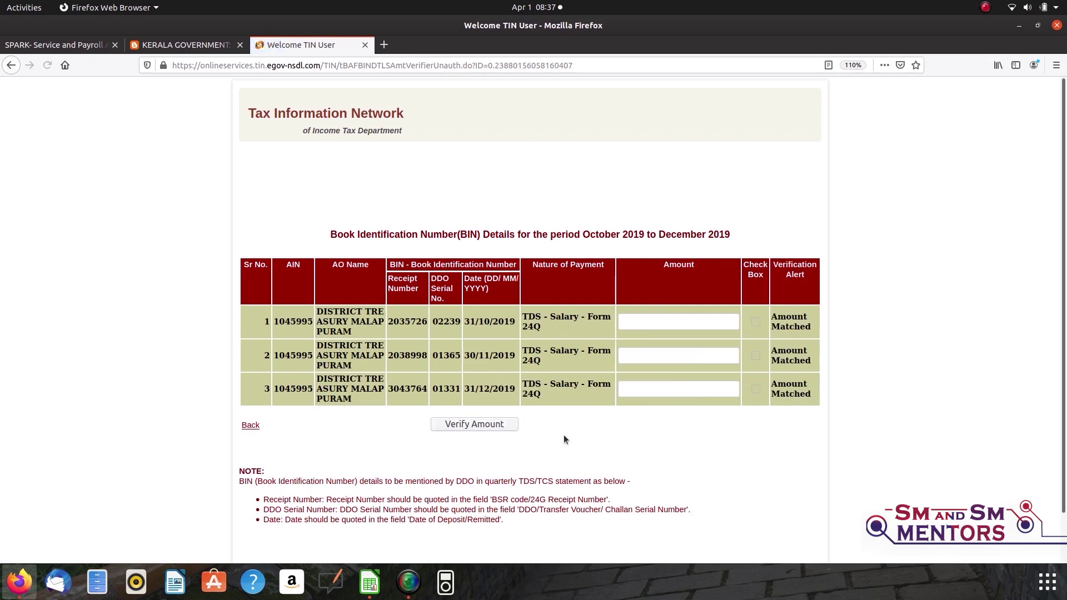